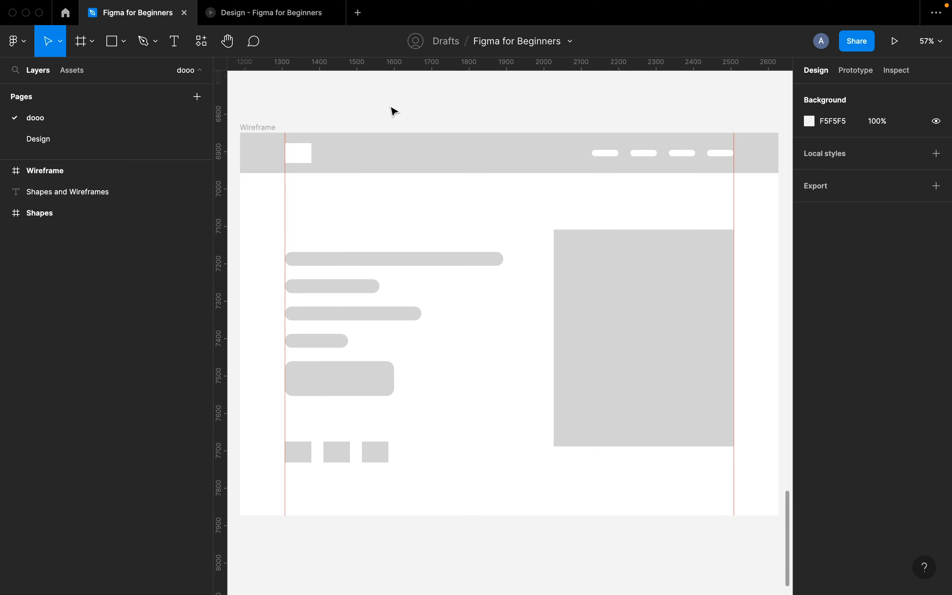
- Switch to the Text tool with T
key(t)
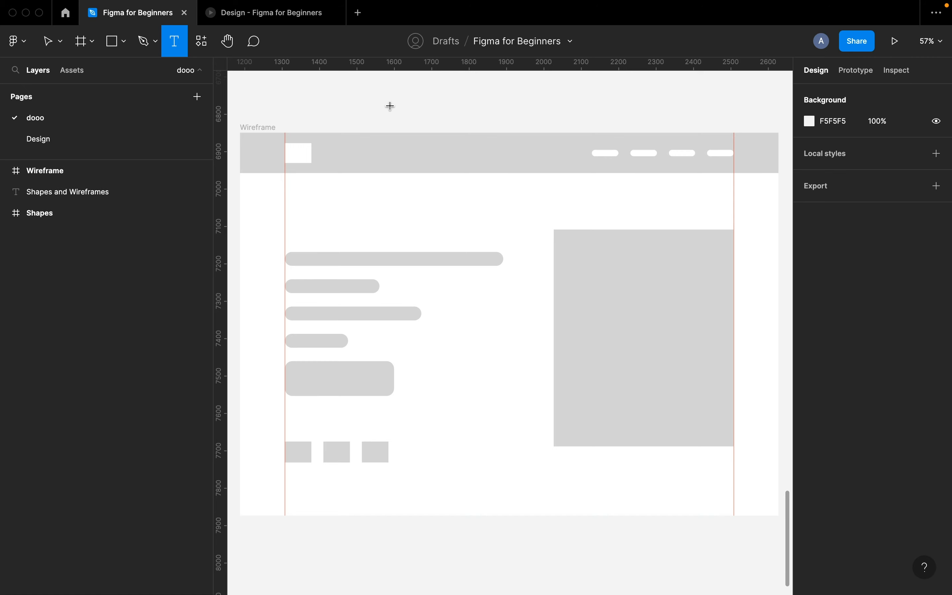
- Create a 'LOGO' text above the wireframe in Montserrat Black at size 16
click(359, 111)
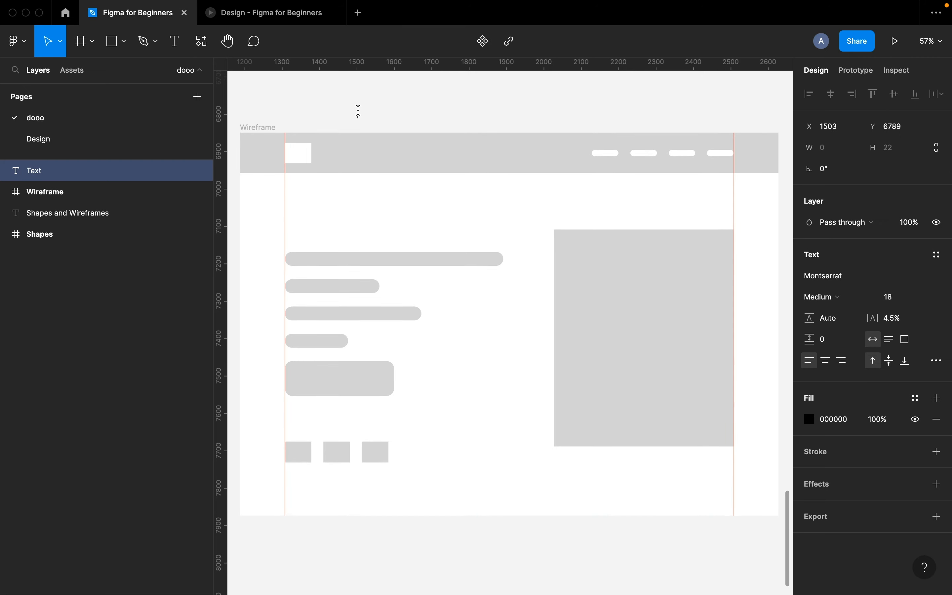
text(LOGO)
key(Escape)
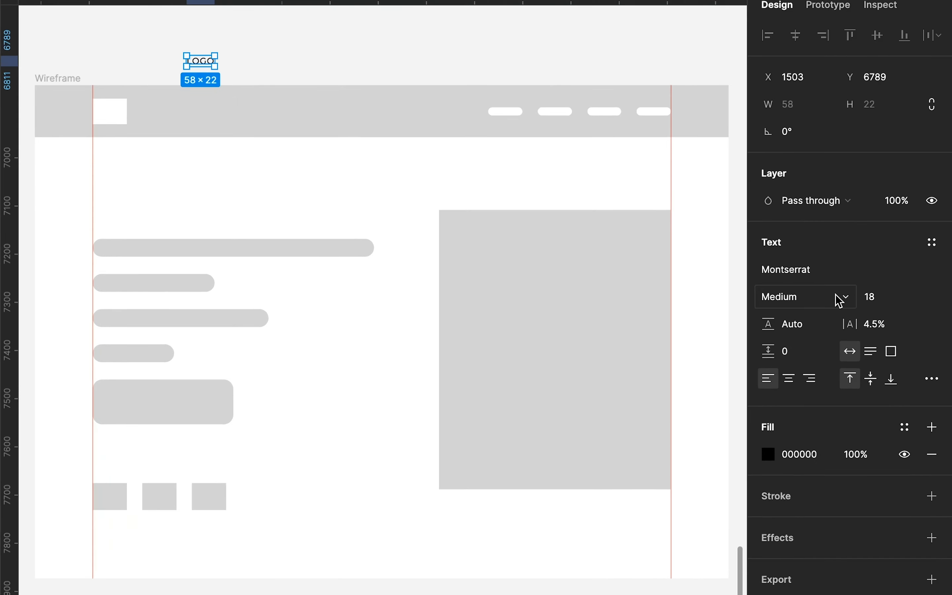
click(837, 297)
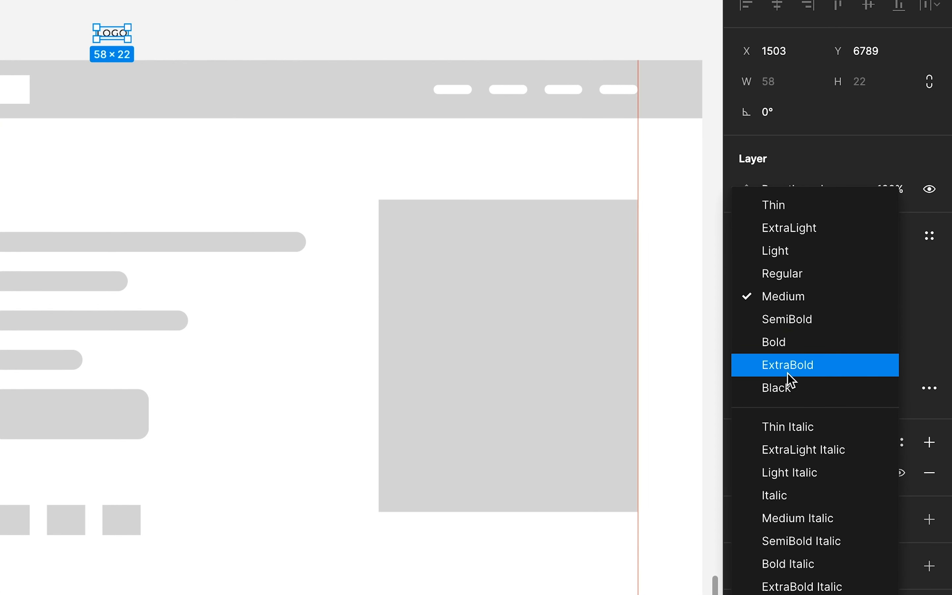
click(790, 390)
click(874, 297)
text(16)
key(Return)
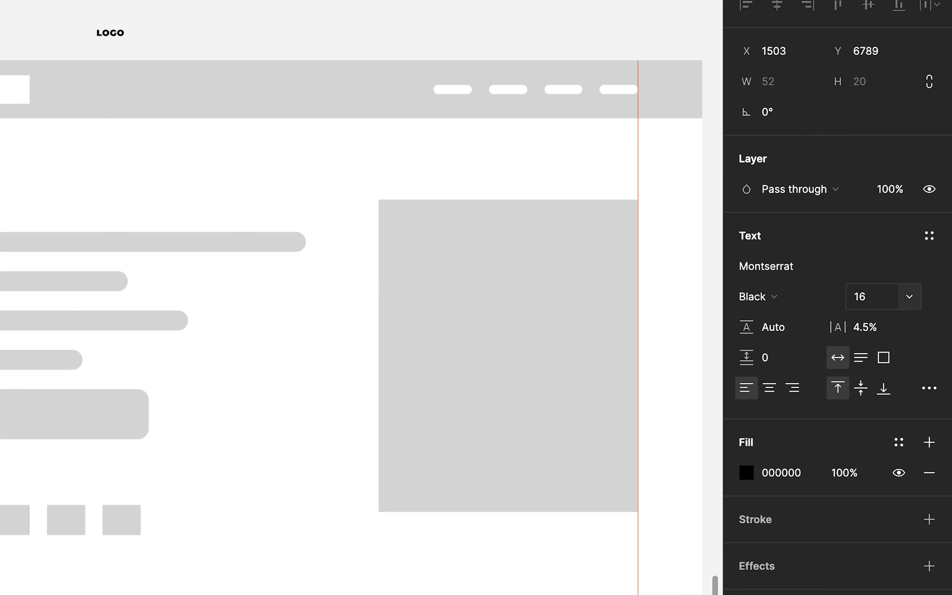
click(68, 14)
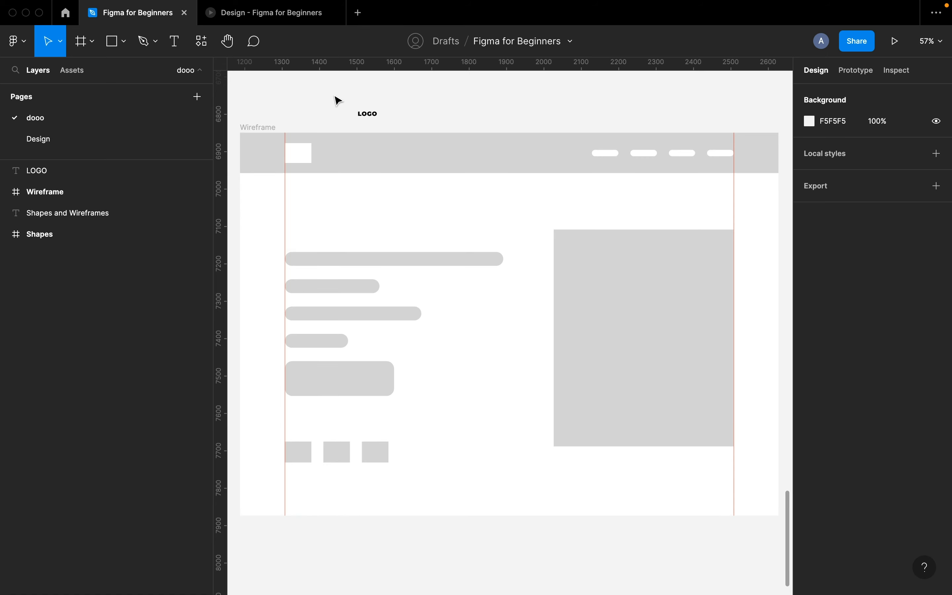
click(374, 118)
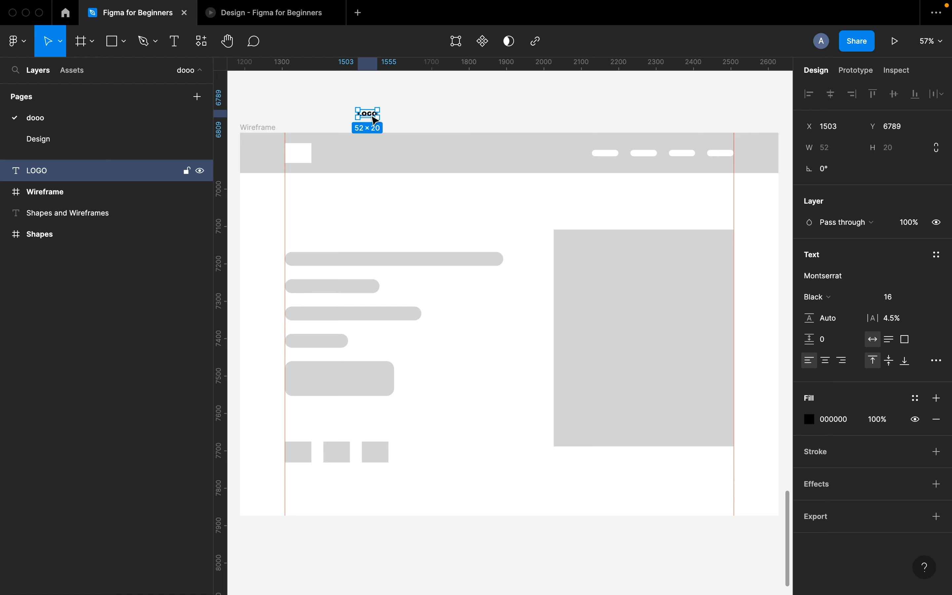
- Cut the LOGO text and ungroup the nav bar group twice
key(Delete)
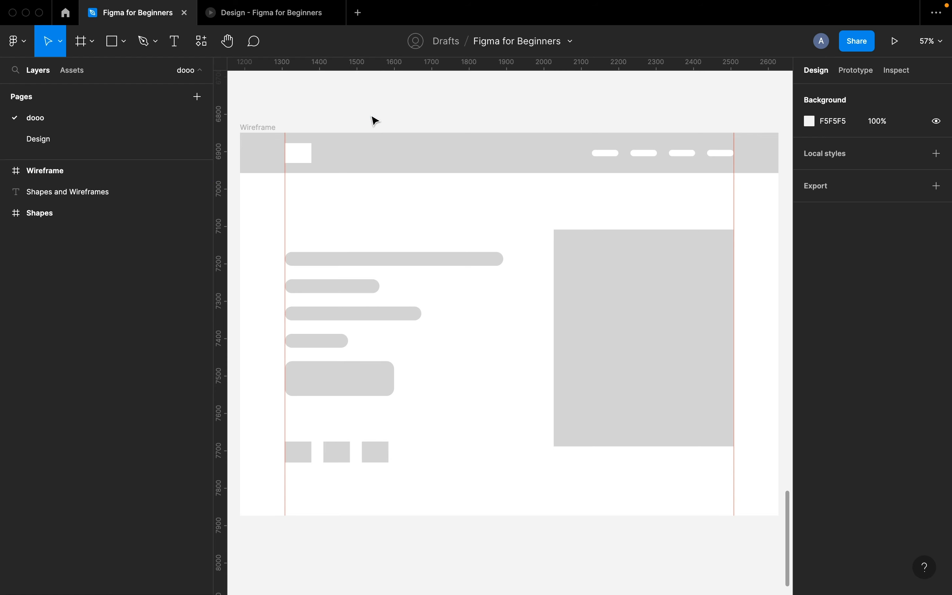
click(309, 156)
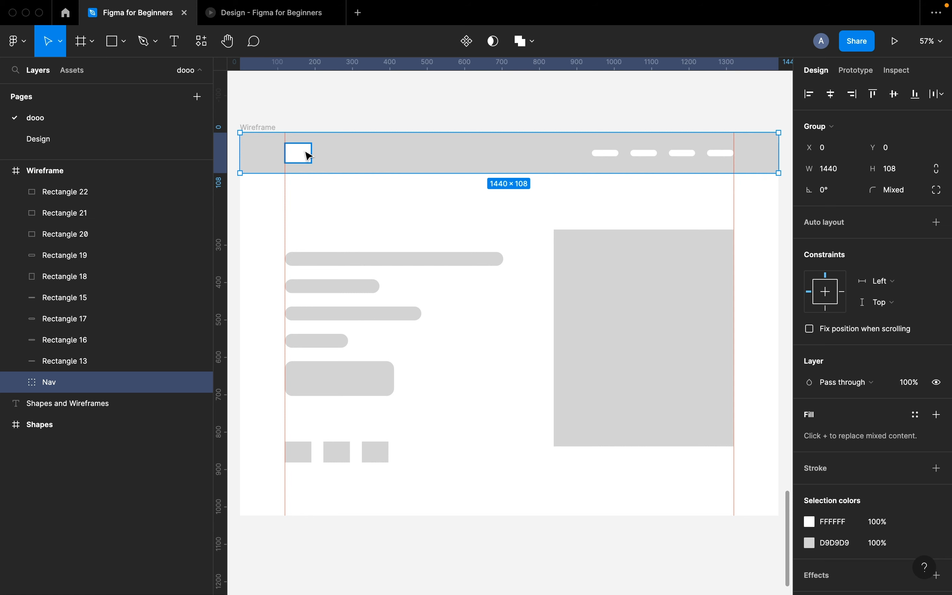
key(super+shift+g)
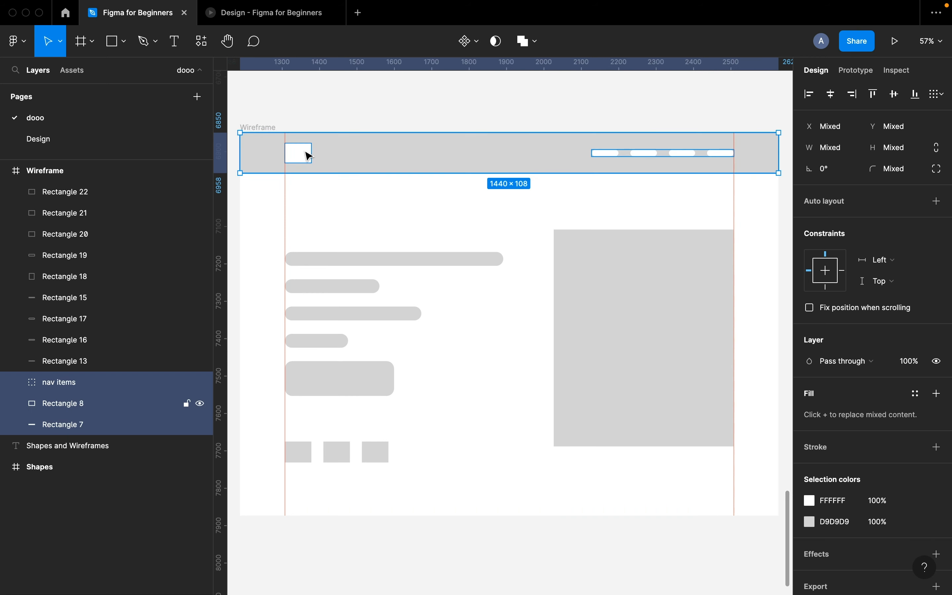
key(super+shift+g)
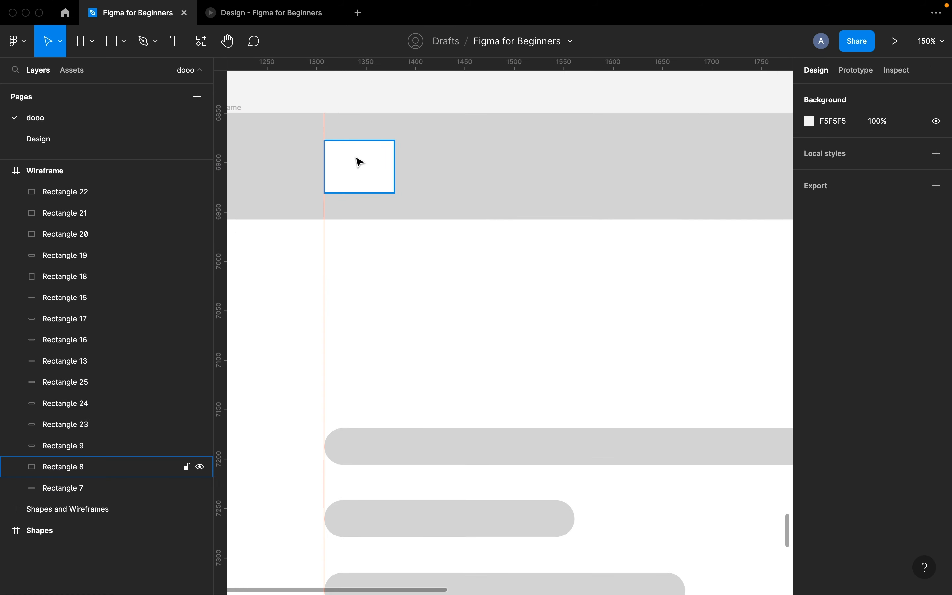
- Replace the white logo box in the nav bar with the LOGO text
click(360, 162)
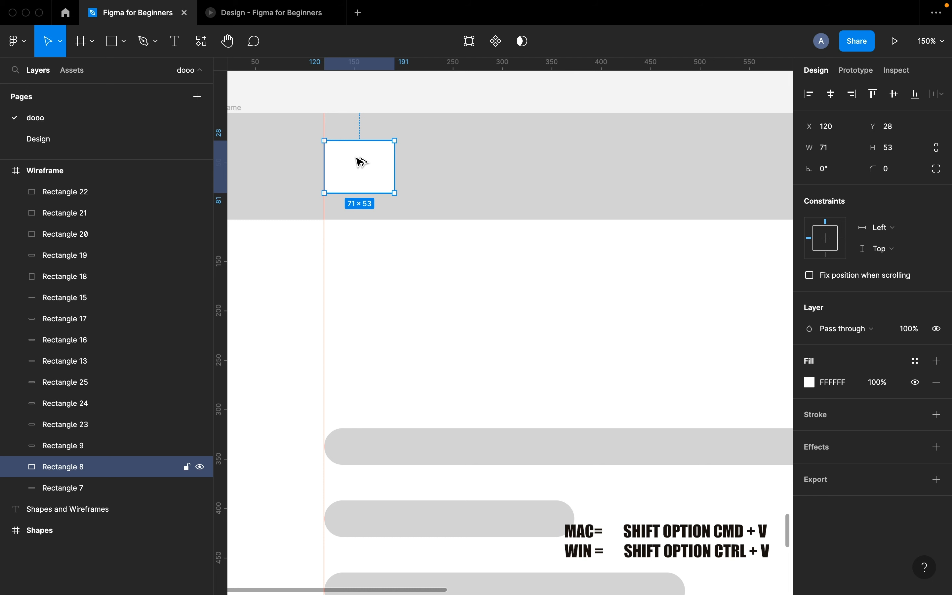
key(shift+alt+super+v)
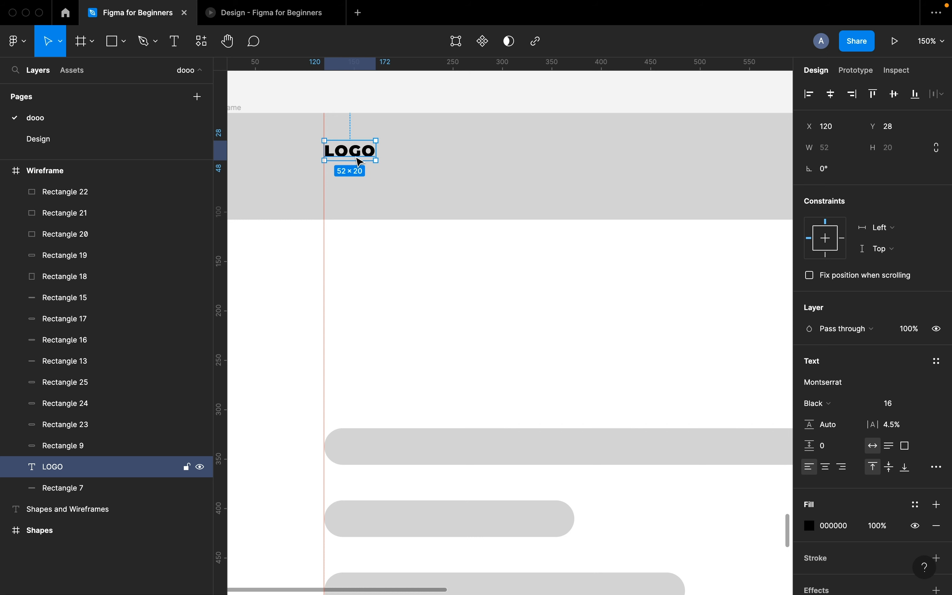
scroll(359, 159, down, 6)
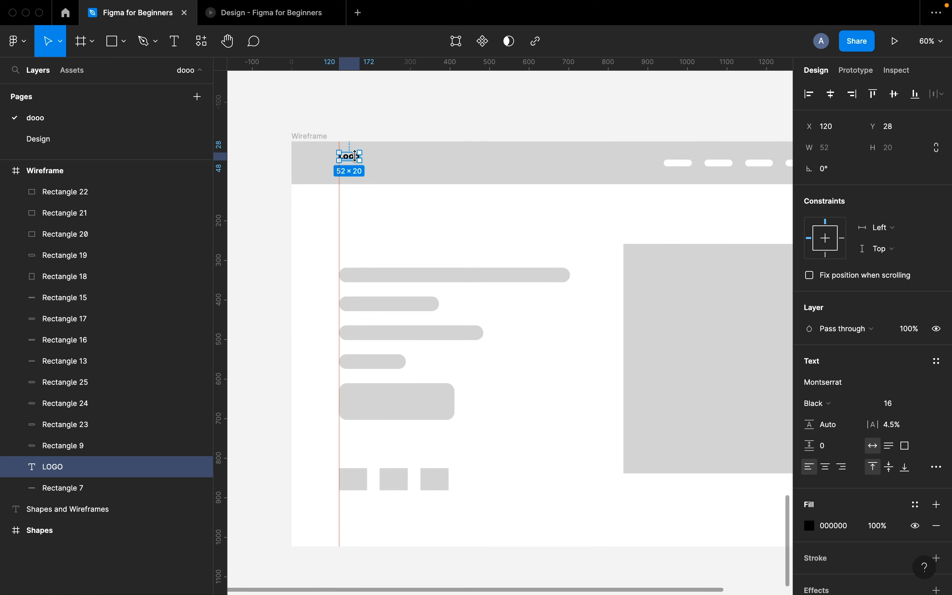
scroll(358, 158, up, 1)
scroll(358, 159, right, 1)
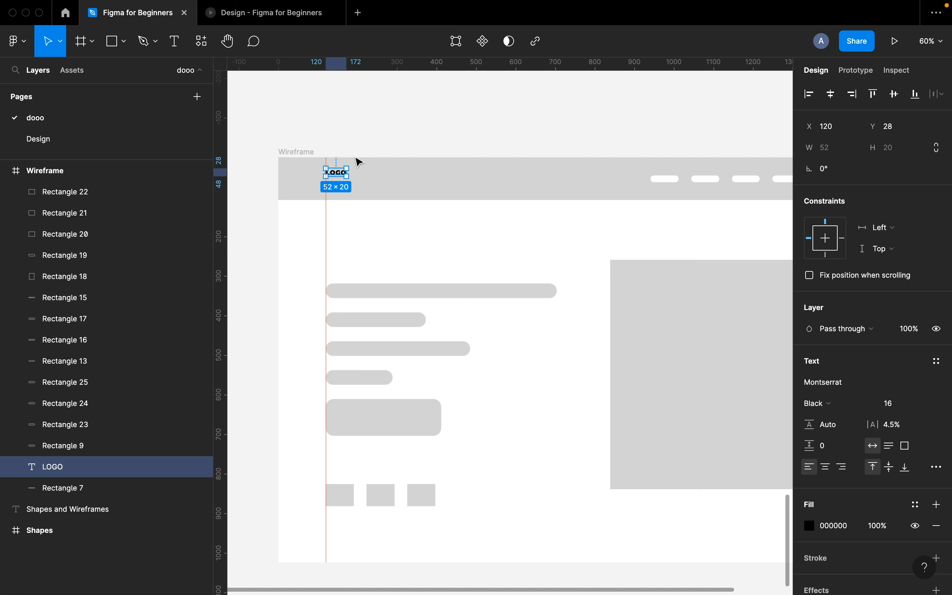
- Duplicate LOGO into an 'About' nav label in Medium weight, size 18
scroll(358, 161, right, 1)
scroll(359, 161, up, 1)
drag(320, 182, 614, 196)
scroll(665, 172, up, 5)
scroll(666, 172, down, 4)
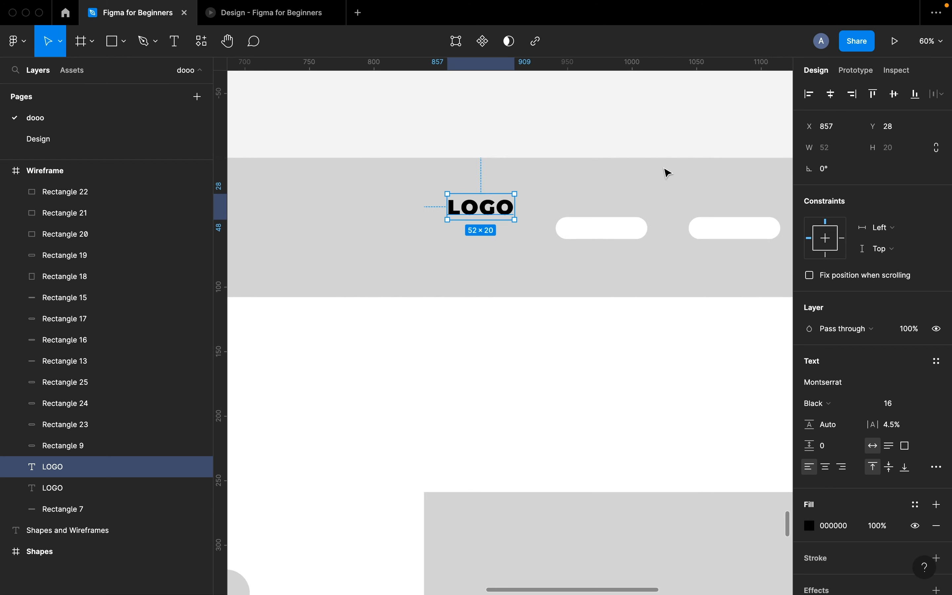
double_click(514, 205)
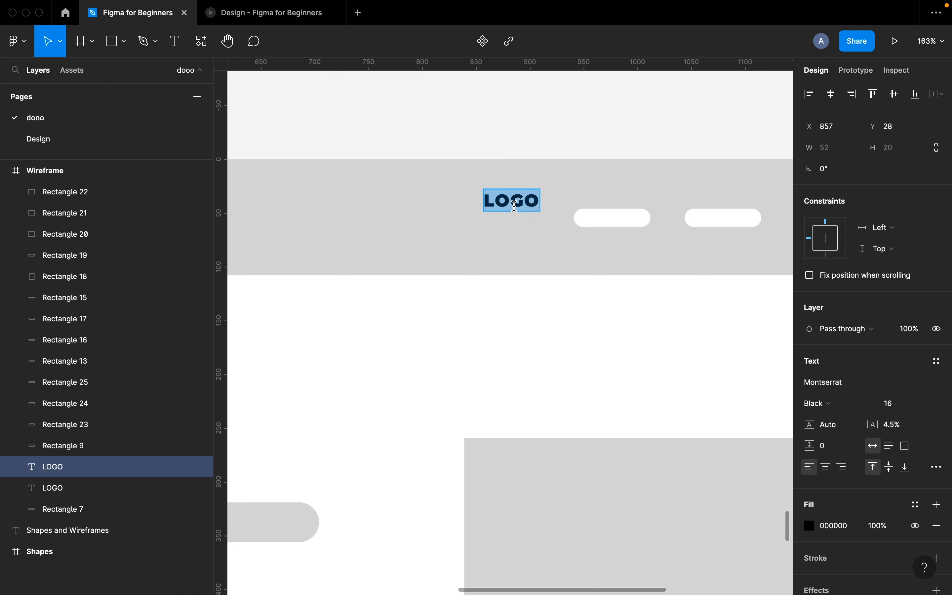
text(About)
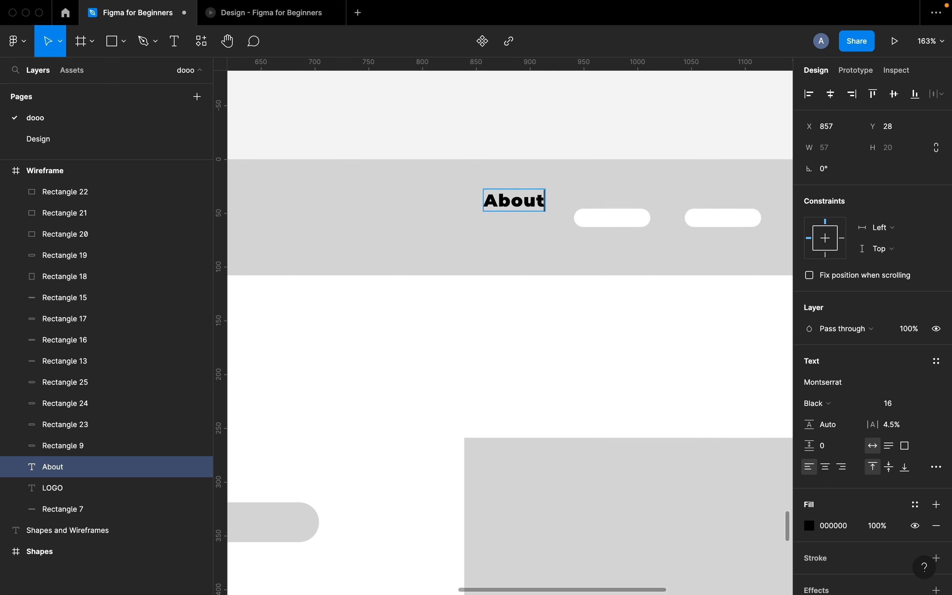
key(Escape)
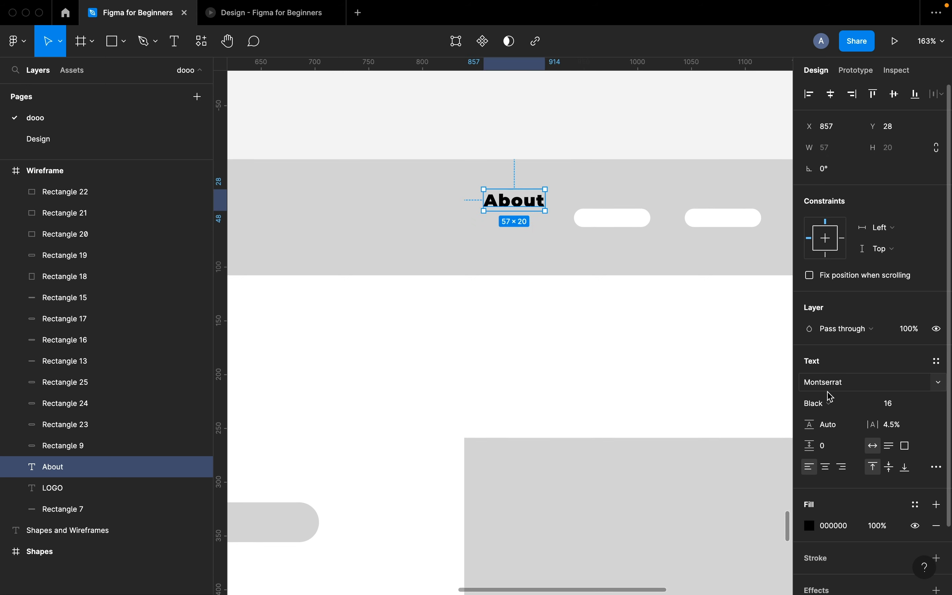
click(832, 403)
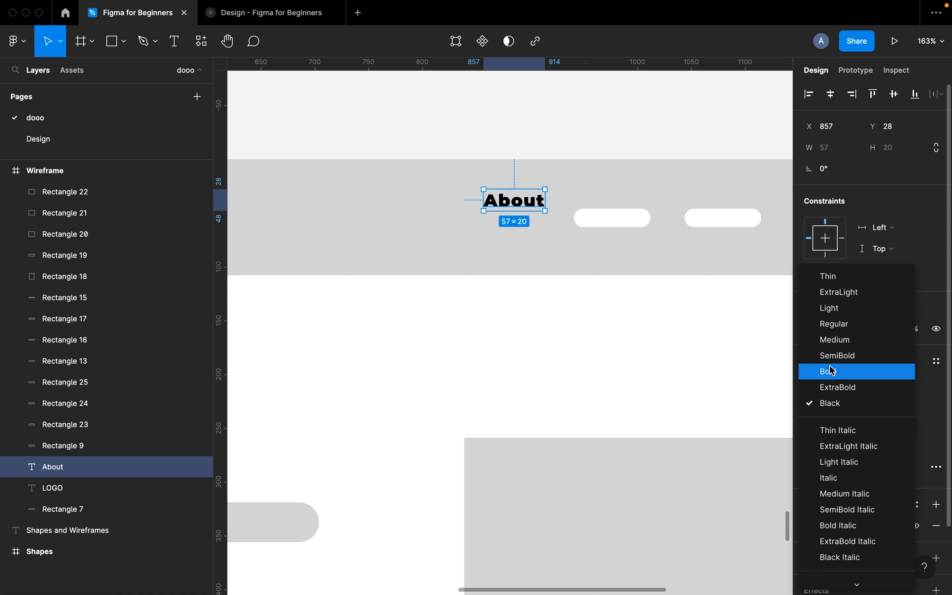
click(835, 340)
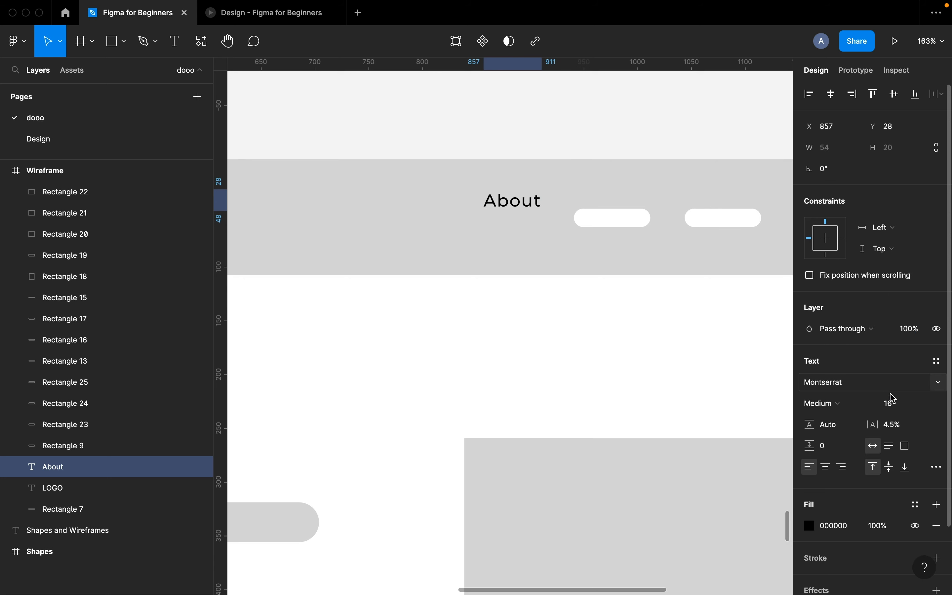
click(897, 402)
text(18)
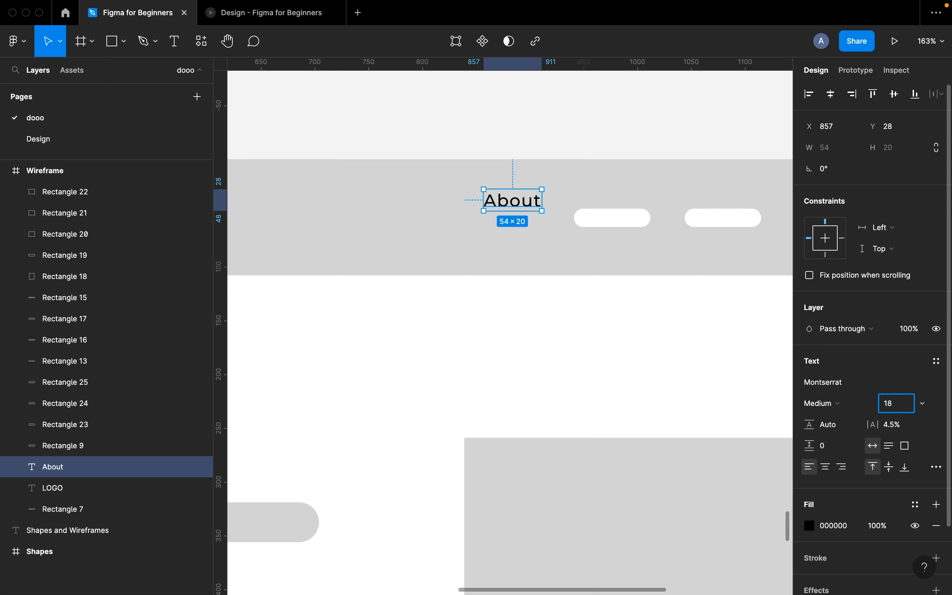
key(Return)
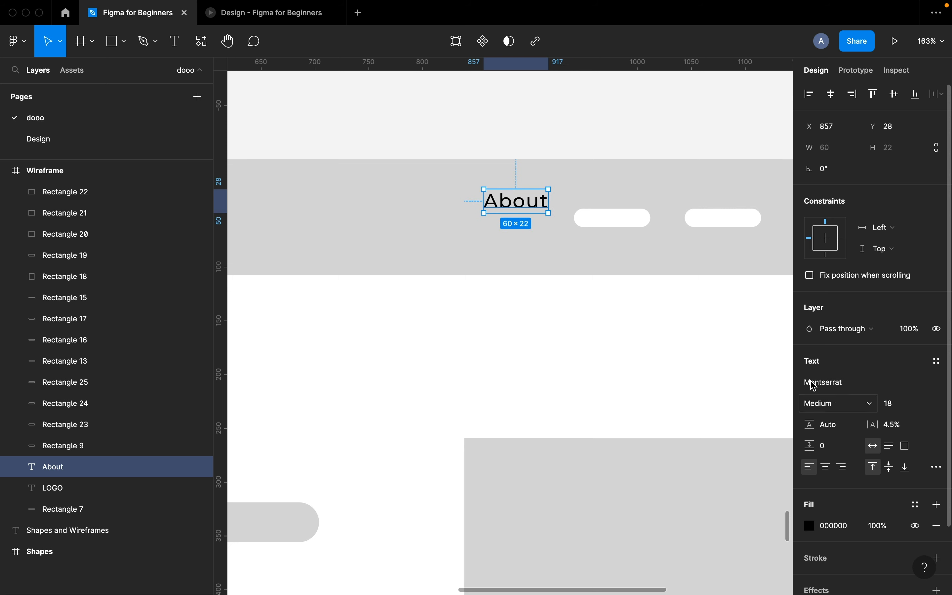
- Delete the four white nav pill placeholders
scroll(641, 332, down, 3)
scroll(641, 333, right, 5)
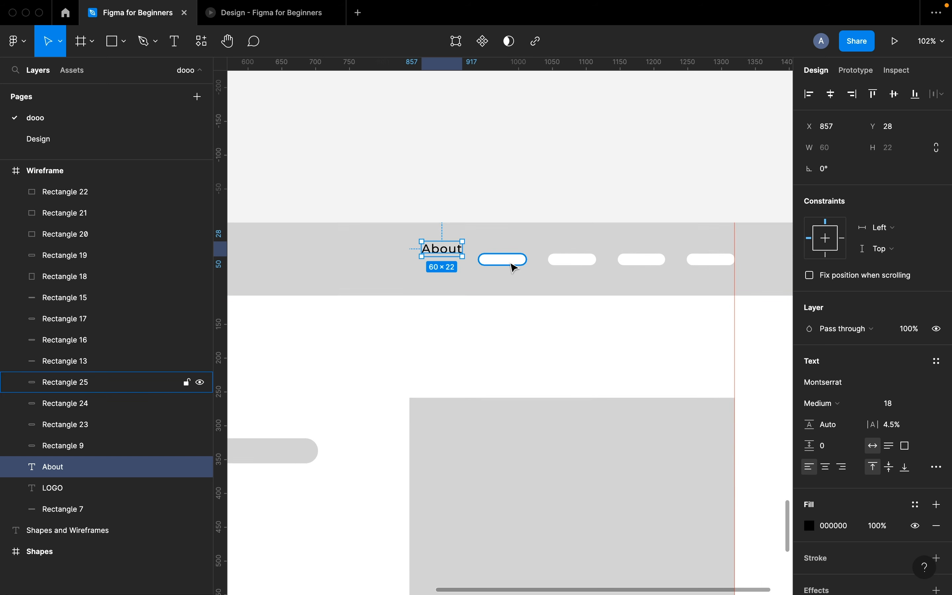
click(515, 262)
shift+click(565, 262)
shift+click(664, 263)
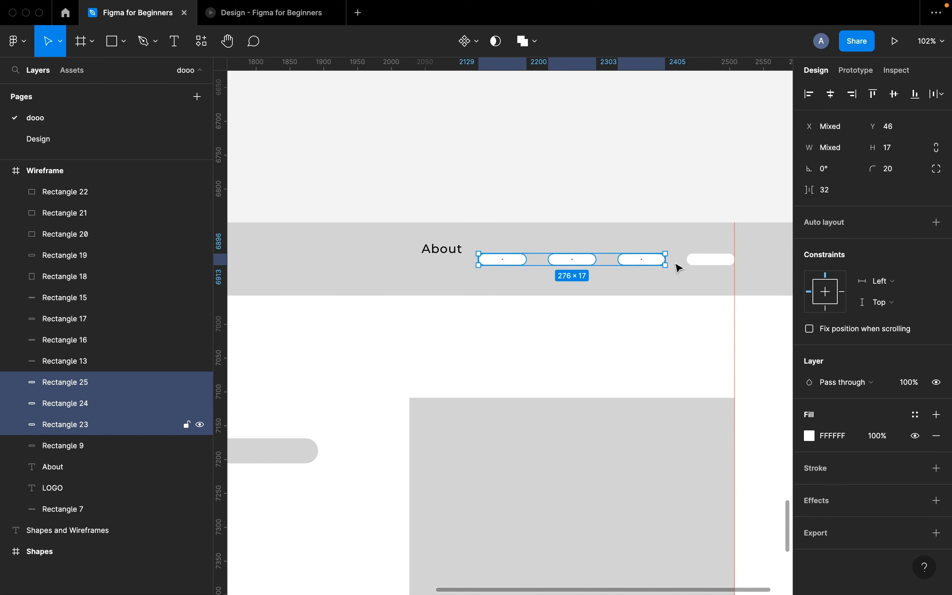
shift+click(707, 263)
key(Delete)
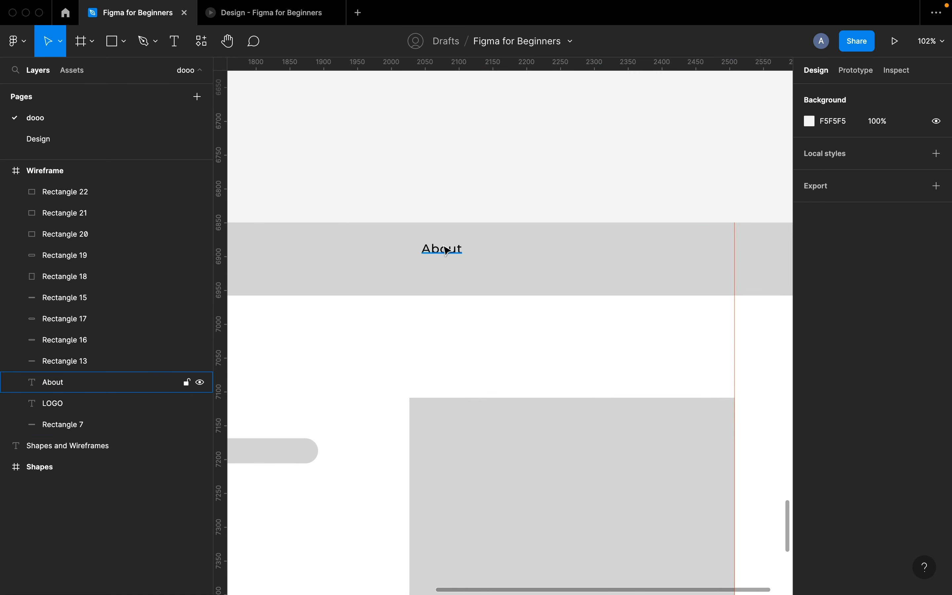
click(445, 250)
- Duplicate About into 'Portfolio' and 'Gallery' labels placed to its right
drag(446, 249, 500, 252)
double_click(500, 252)
text(P)
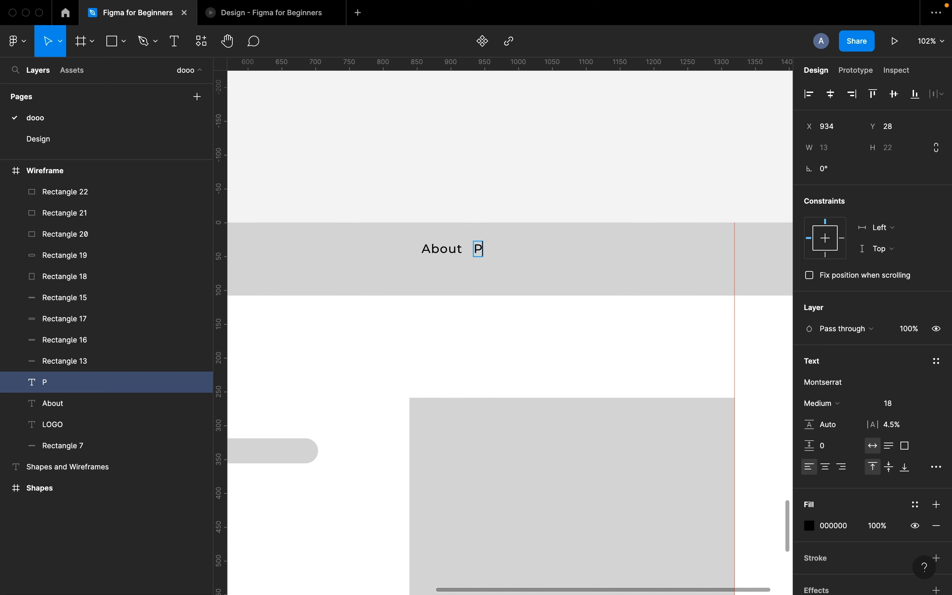
text(ortfolio)
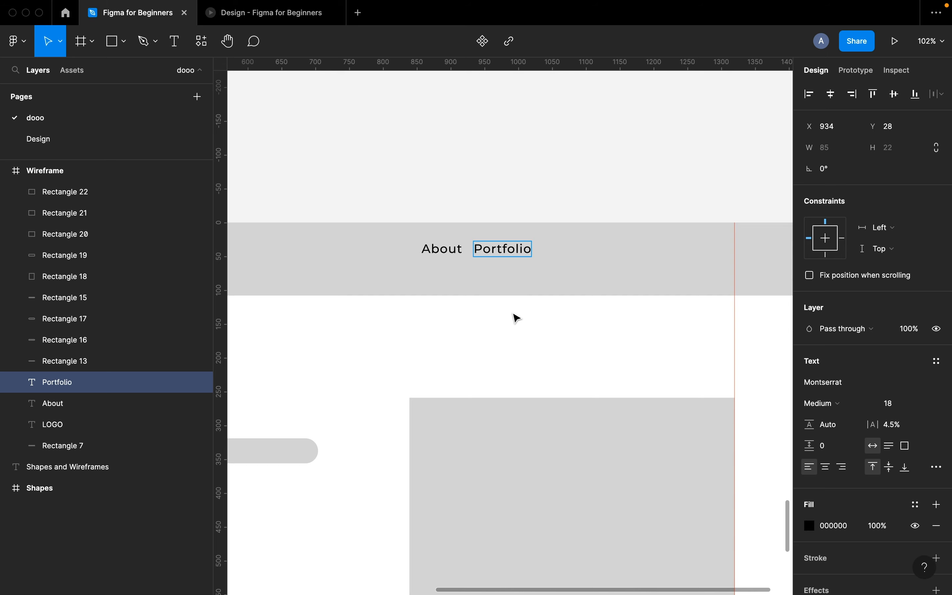
key(Escape)
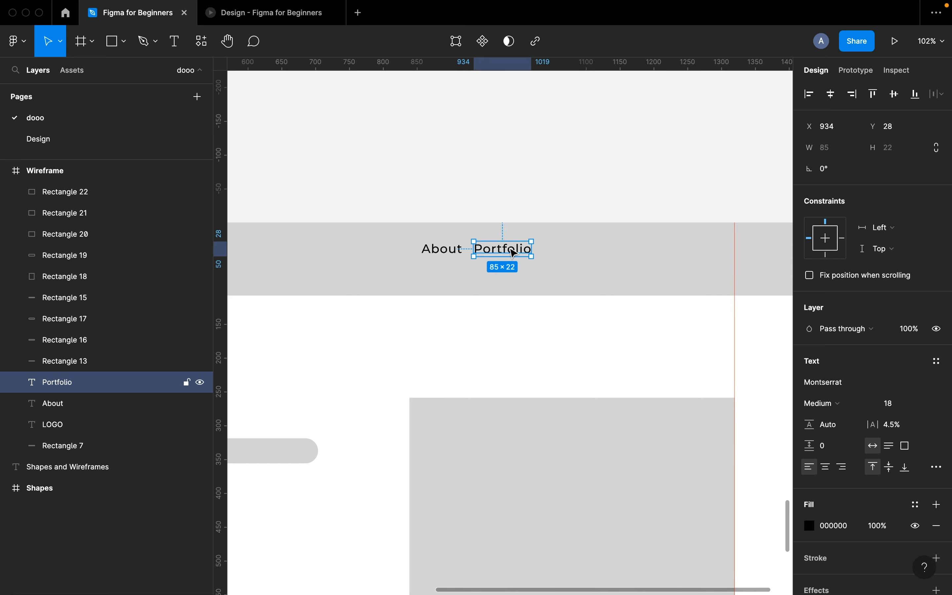
drag(506, 246, 579, 245)
double_click(578, 245)
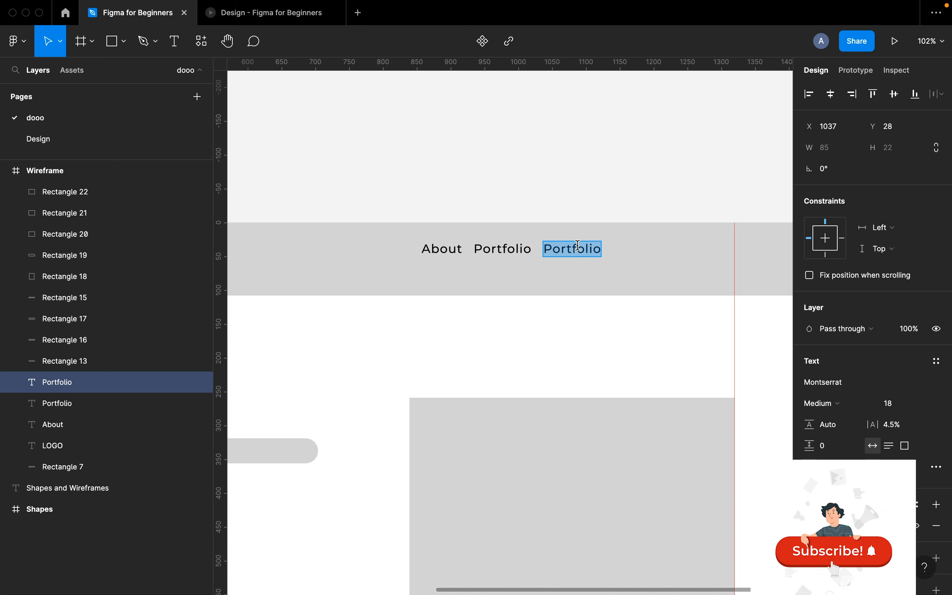
text(Gallery)
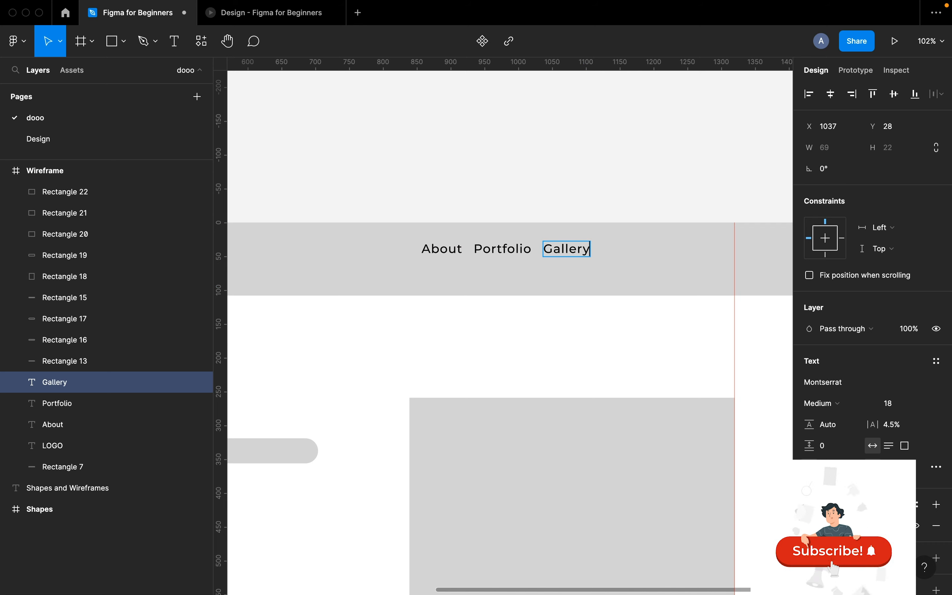
key(Escape)
- Add a 'Contact' label to the right of Gallery by duplicating it
drag(571, 256, 631, 248)
double_click(631, 248)
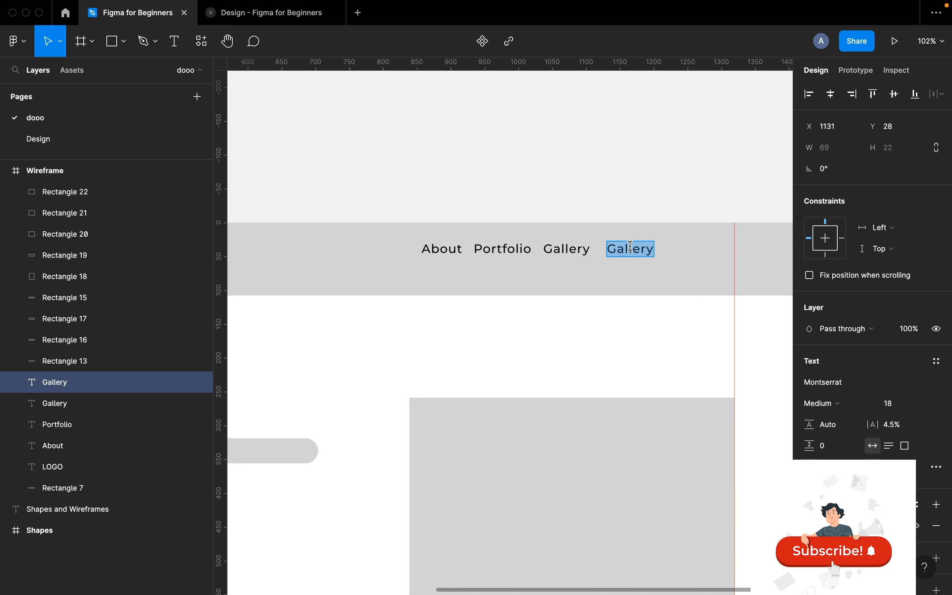
text(Contct)
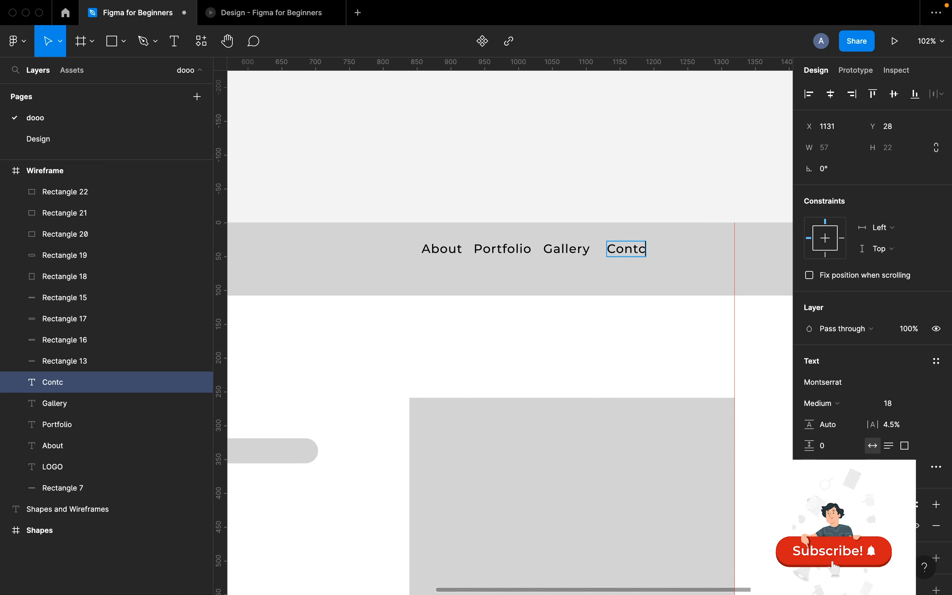
key(BackSpace)
key(BackSpace)
text(act)
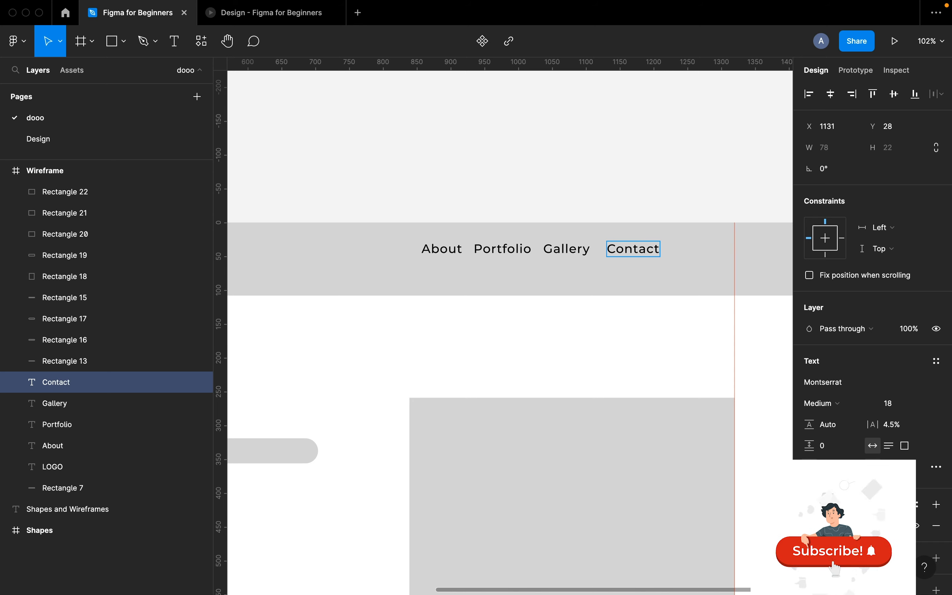
click(441, 210)
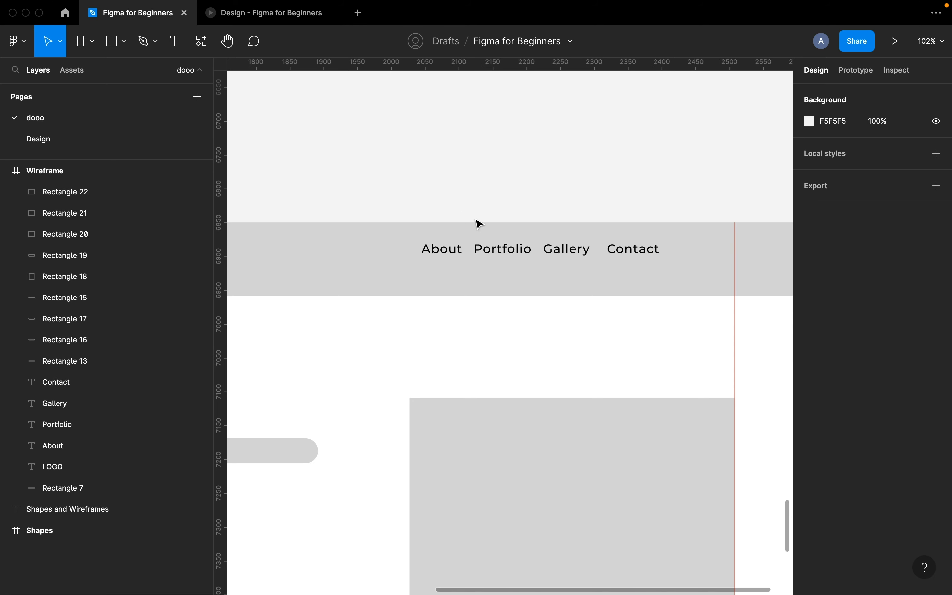
click(626, 250)
- Select all four nav labels and move them slightly lower
shift+click(568, 252)
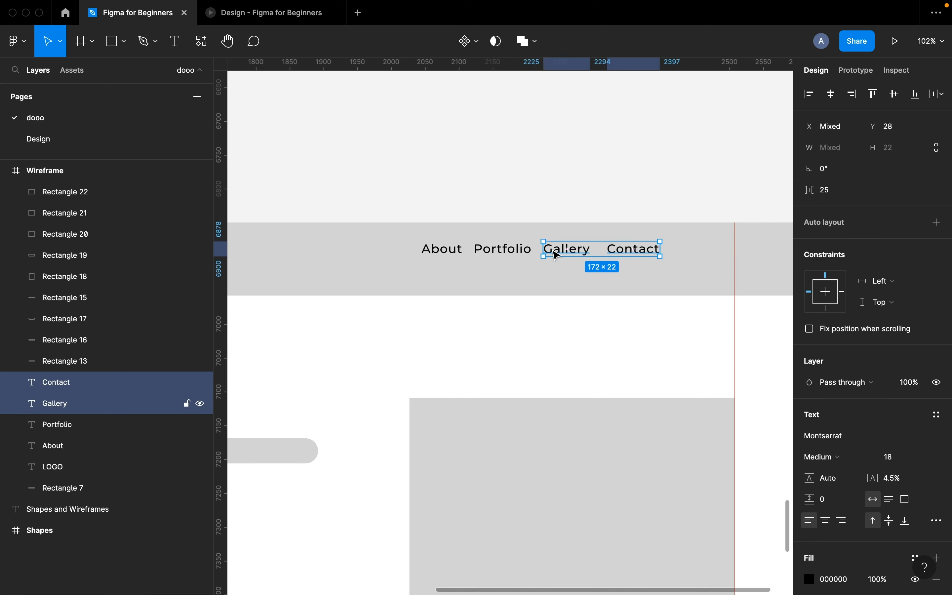
shift+click(492, 251)
shift+click(444, 250)
drag(620, 250, 702, 262)
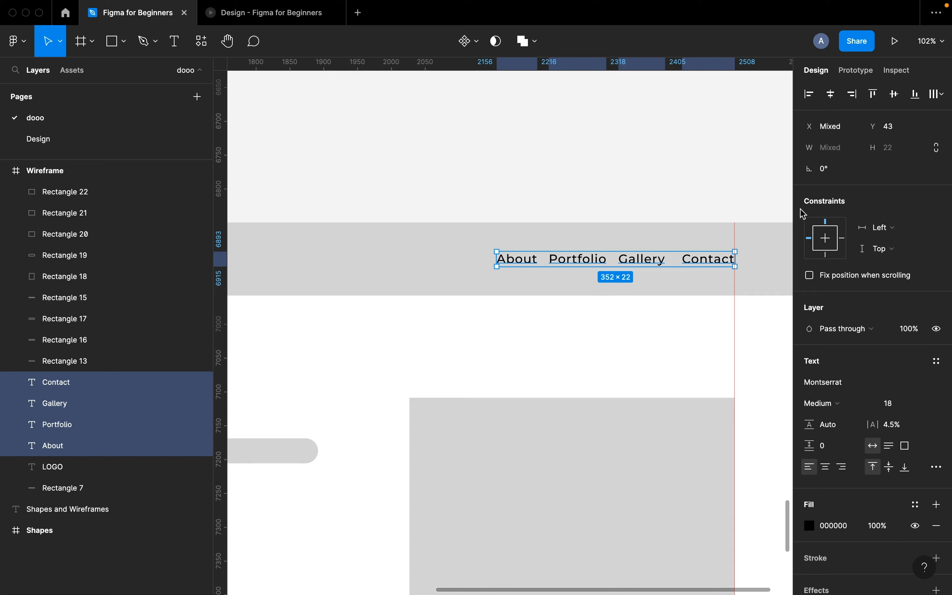
- Distribute the nav labels horizontally with 32 px spacing
click(944, 95)
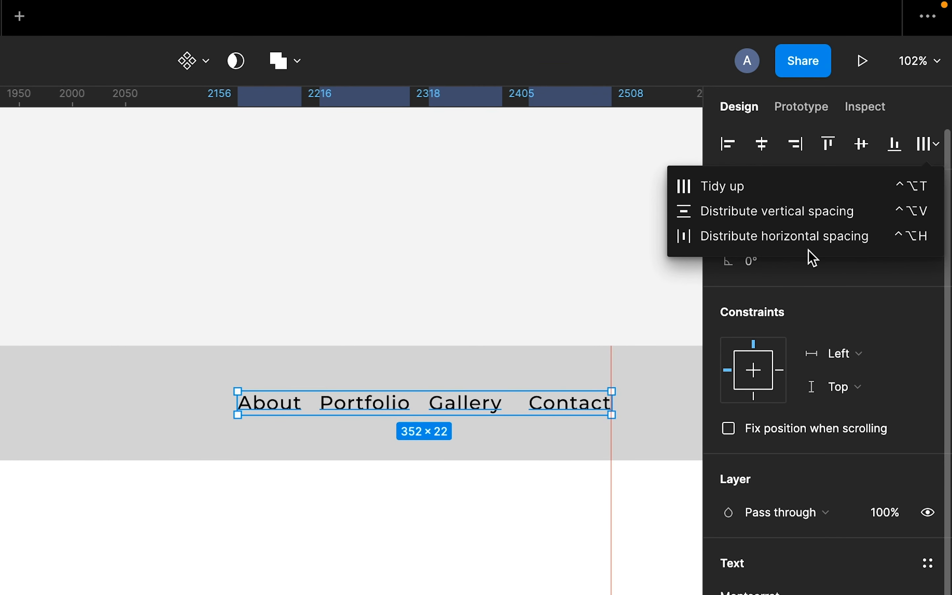
click(804, 239)
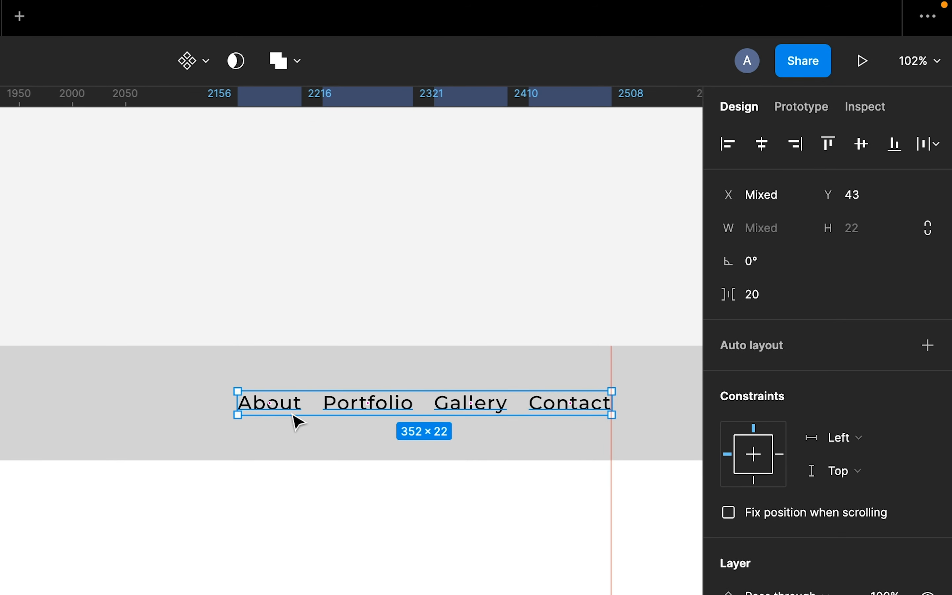
click(767, 297)
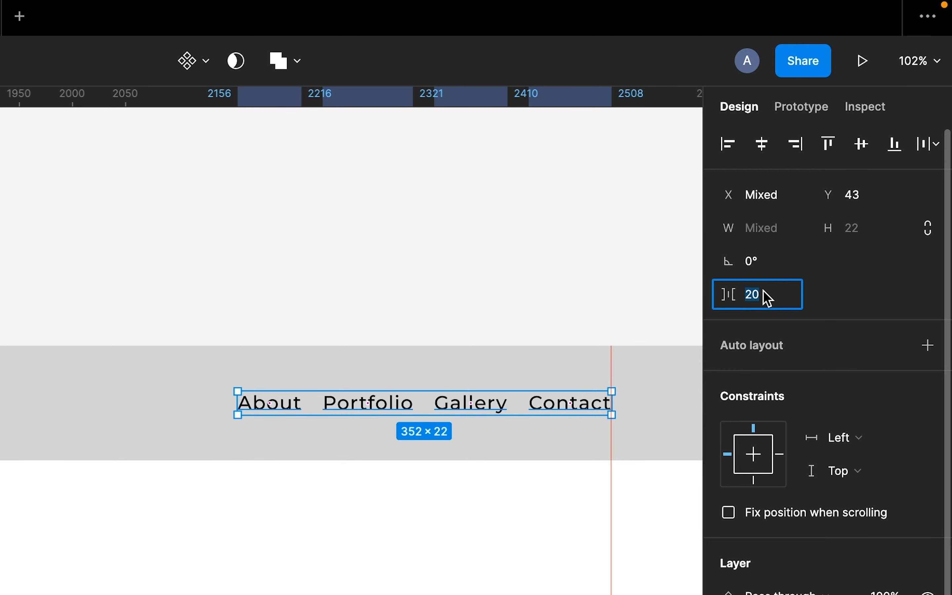
text(32)
key(Return)
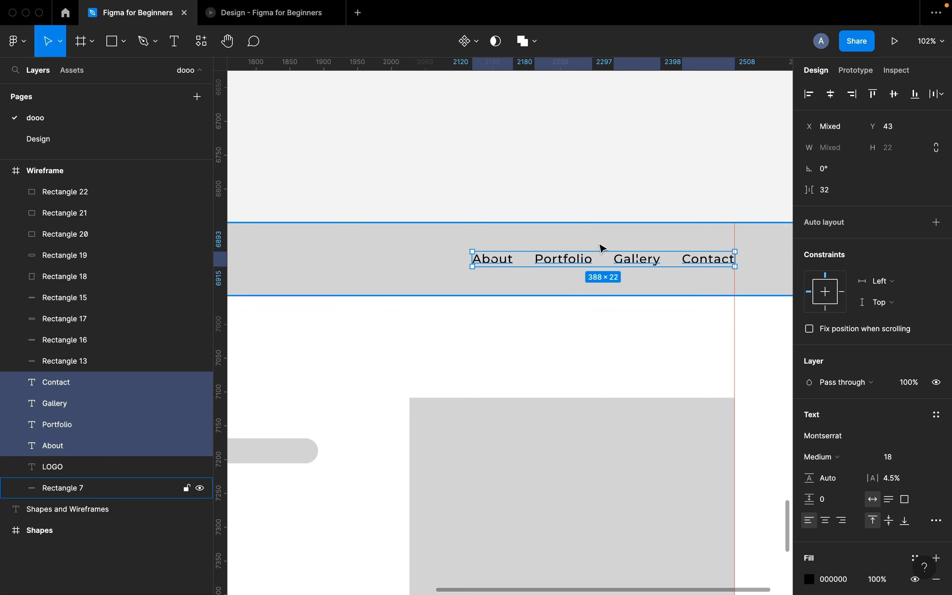
scroll(600, 244, down, 5)
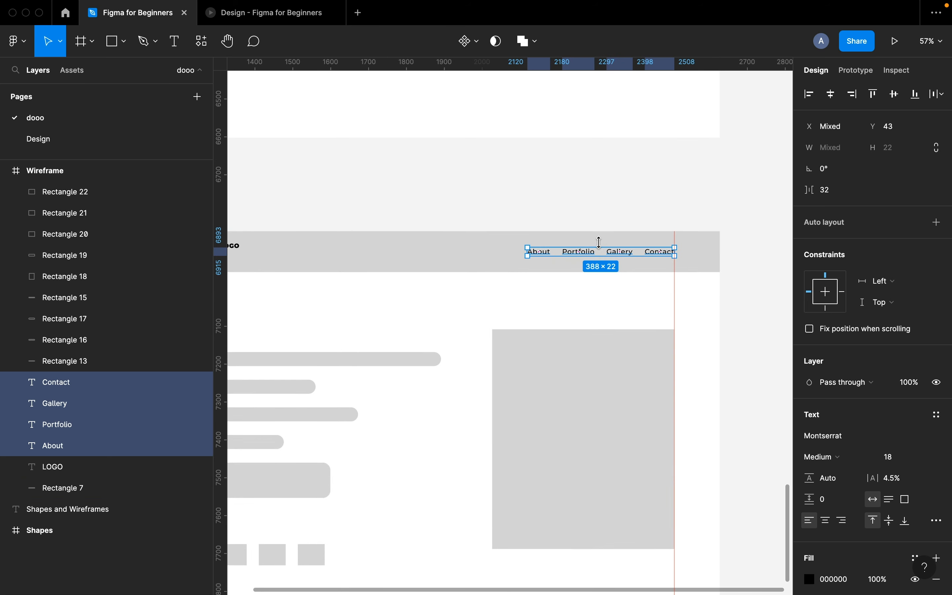
scroll(600, 244, up, 6)
- Group the four nav labels and name the group 'Navlist'
key(ctrl+g)
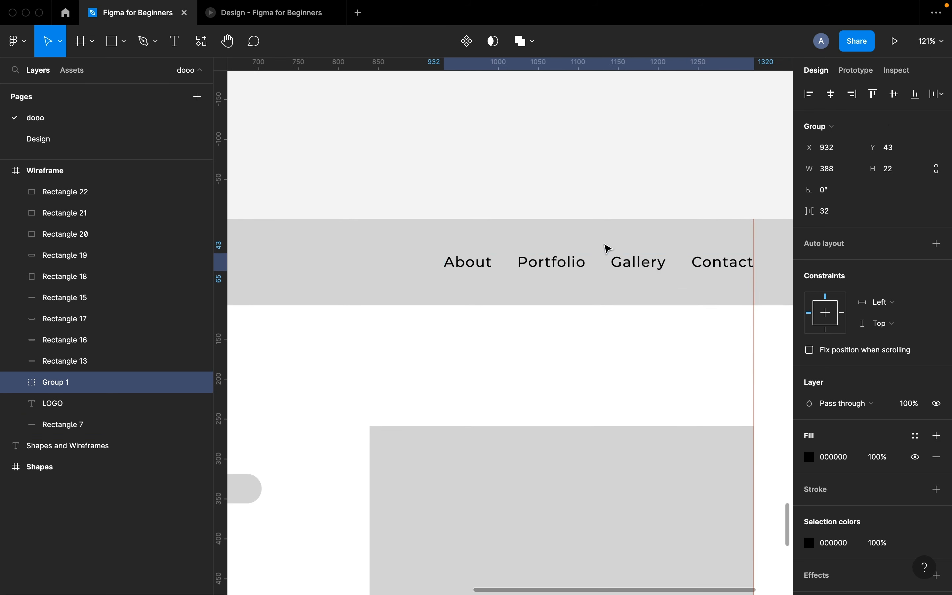
double_click(58, 382)
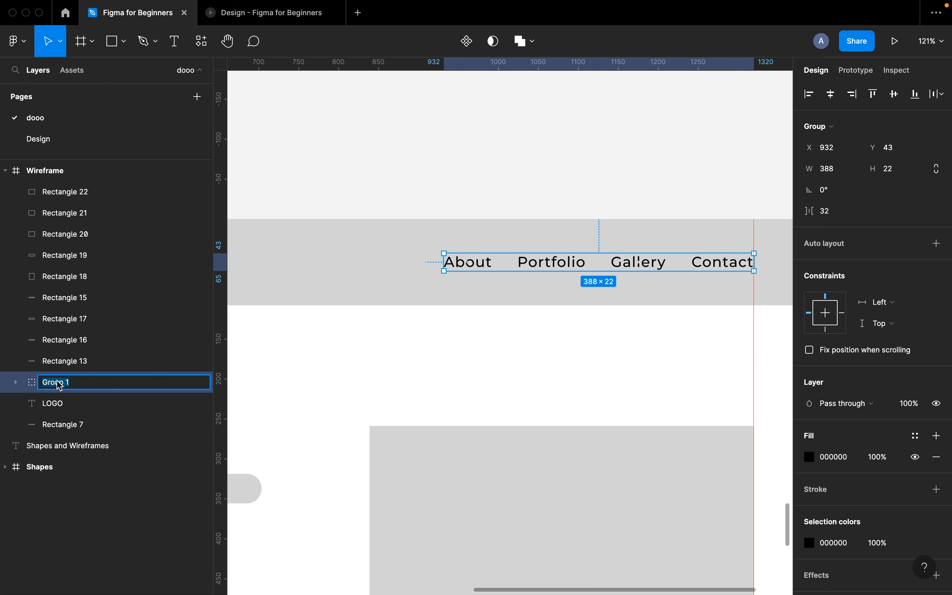
text(Navlist)
key(Return)
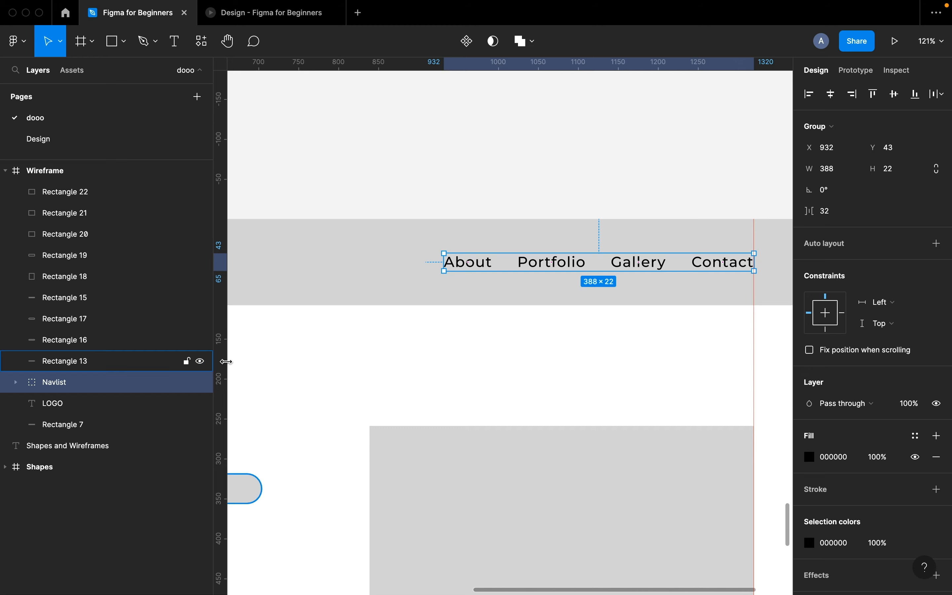
- Align LOGO and Navlist on their vertical centres and group them
scroll(422, 329, down, 5)
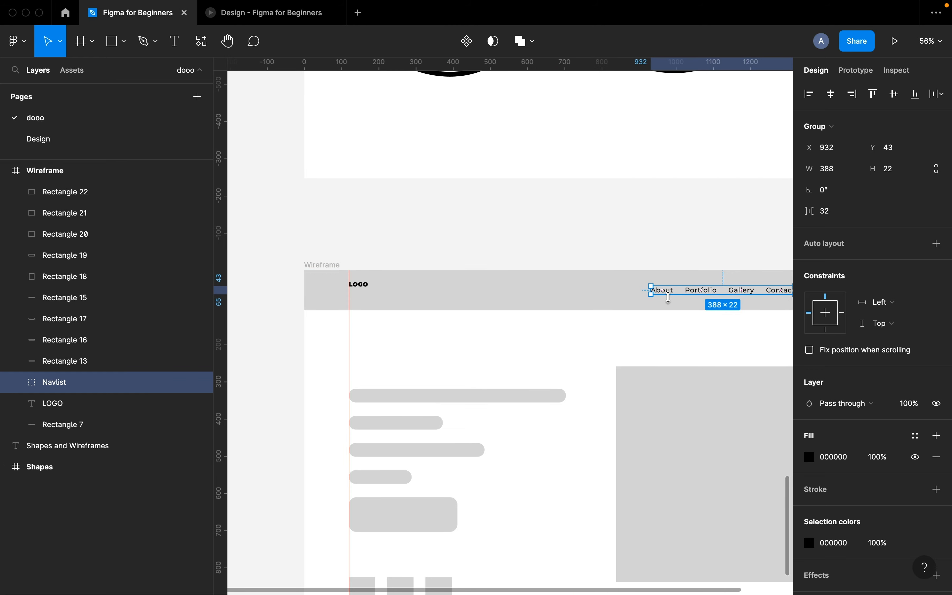
shift+click(365, 285)
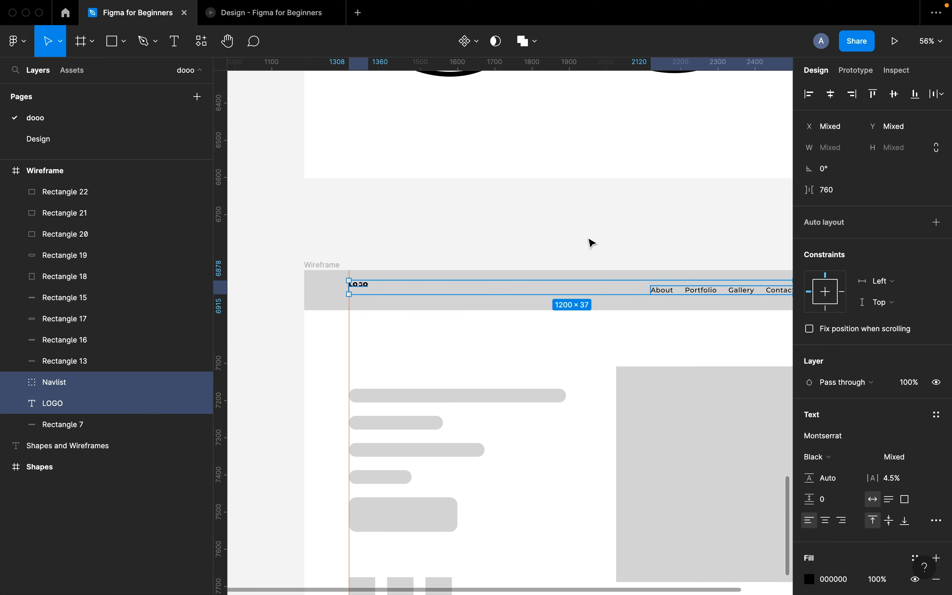
click(895, 94)
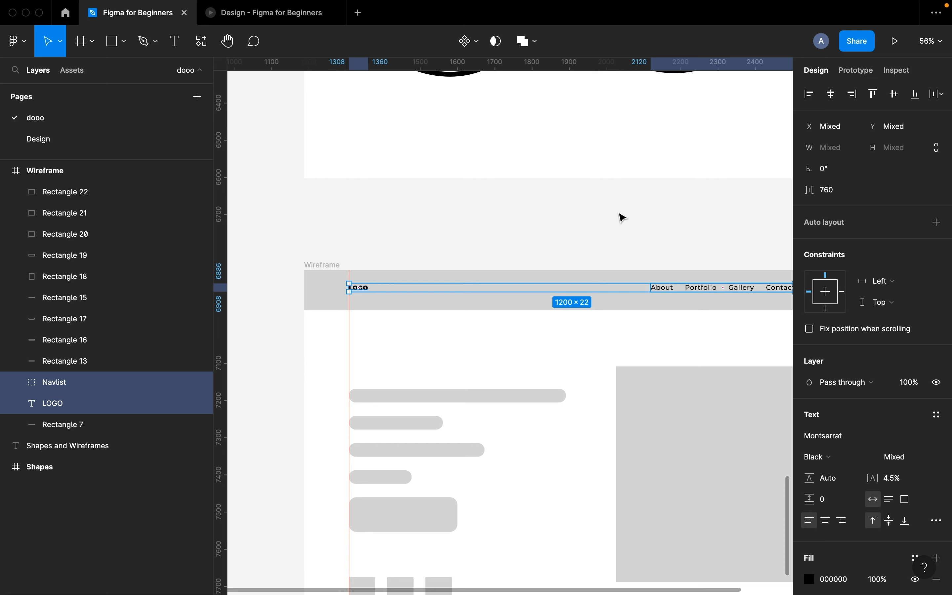
key(super+g)
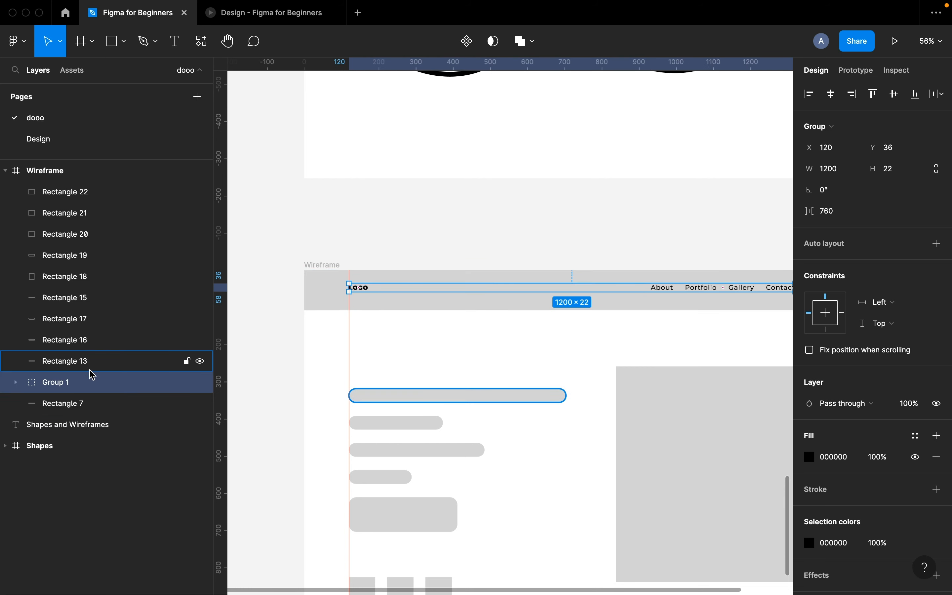
- Rename Group 1 to 'Nav item'
double_click(57, 384)
text(N)
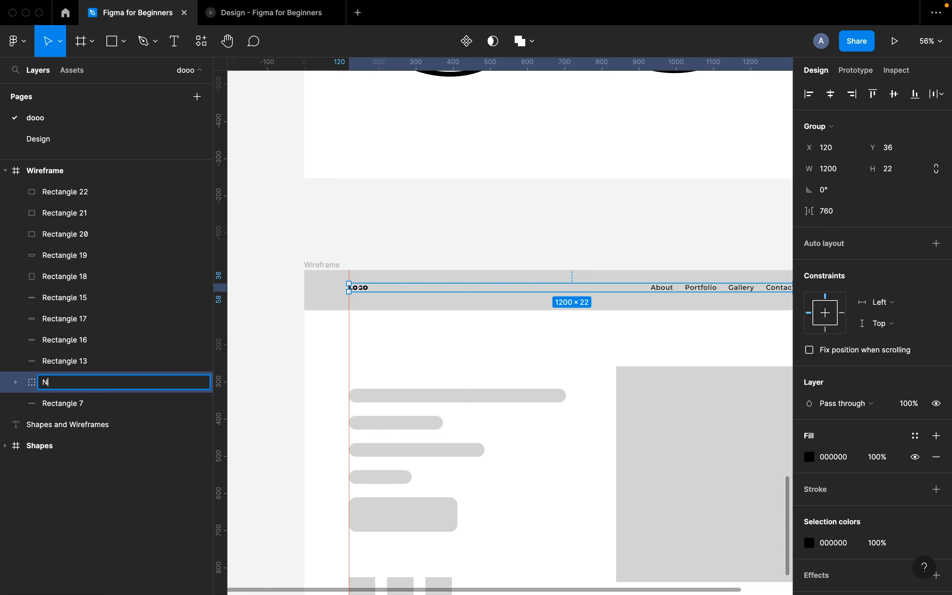
text(av item)
key(Return)
- Centre Nav item vertically within the grey bar Rectangle 7
scroll(238, 414, right, 2)
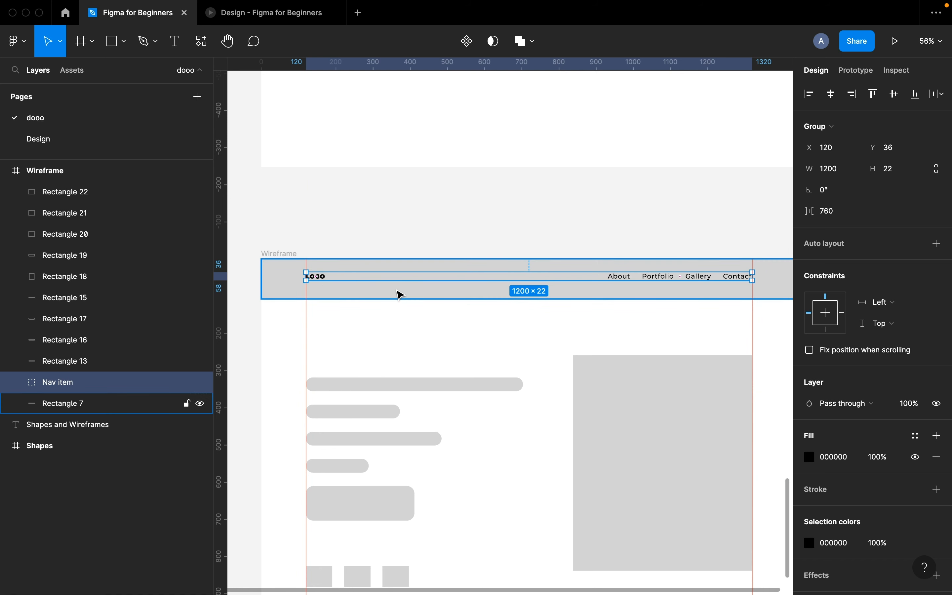
shift+click(399, 294)
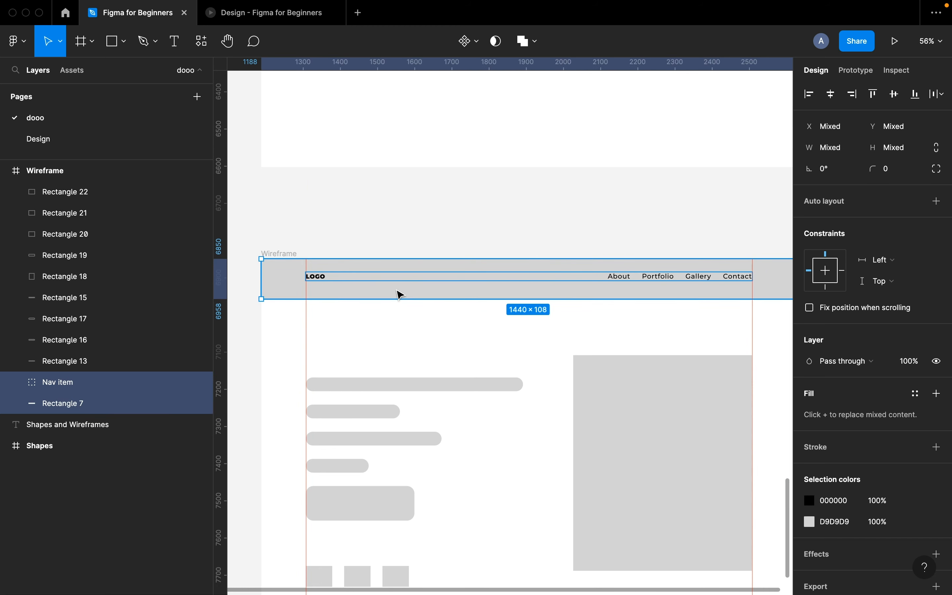
click(896, 104)
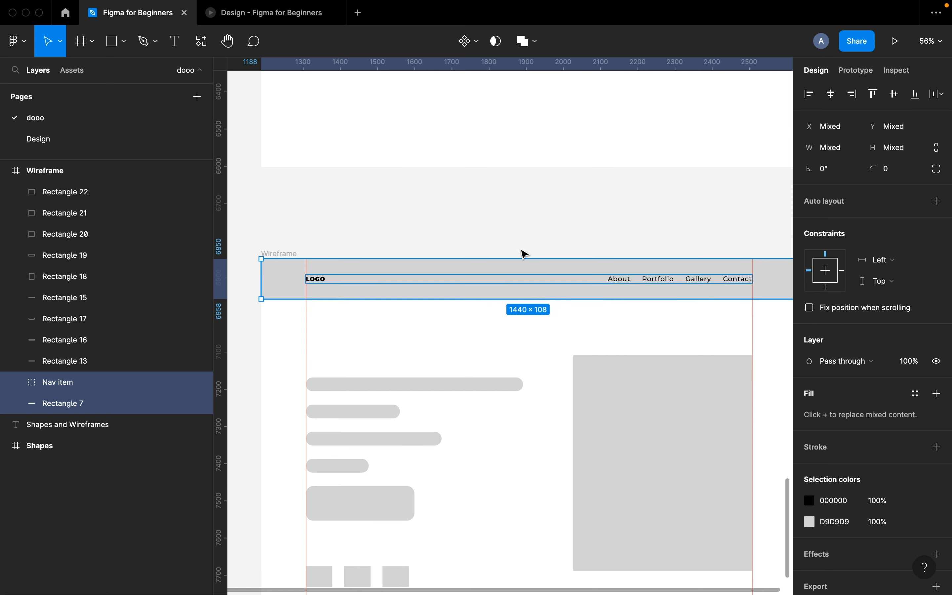
- Group Nav item with the grey bar as 'Navigation' and bring it to the top of Wireframe
key(ctrl+g)
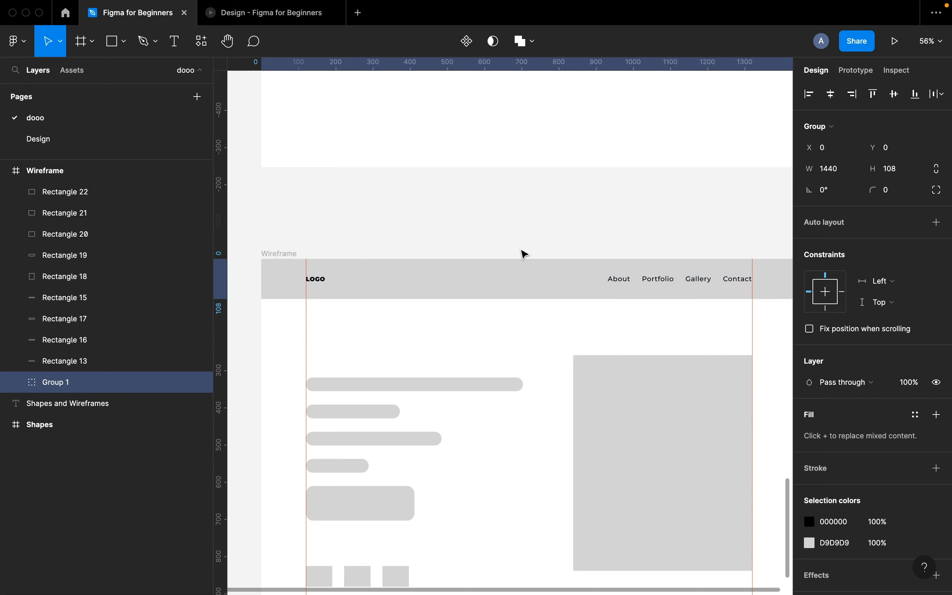
double_click(54, 383)
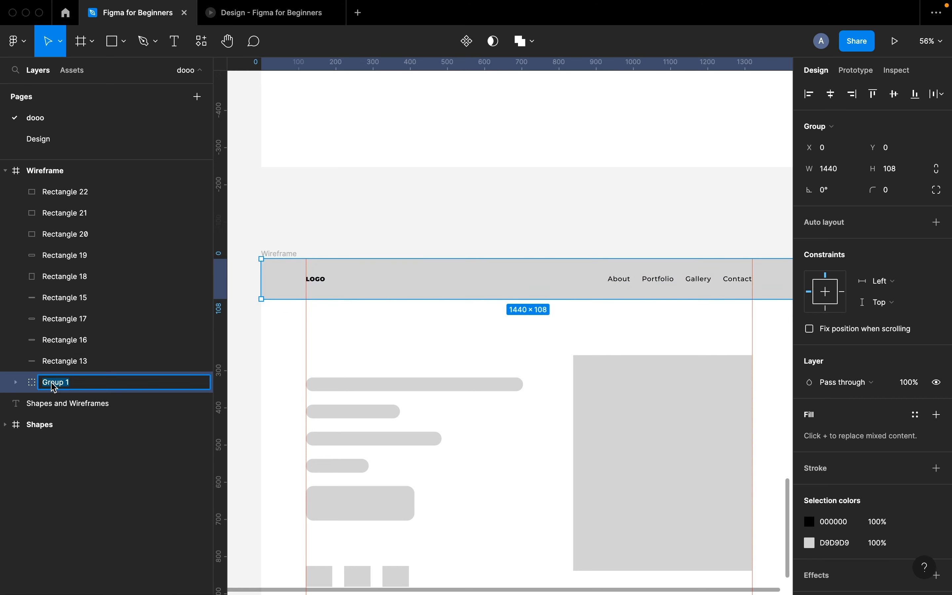
text(Navigation)
key(Return)
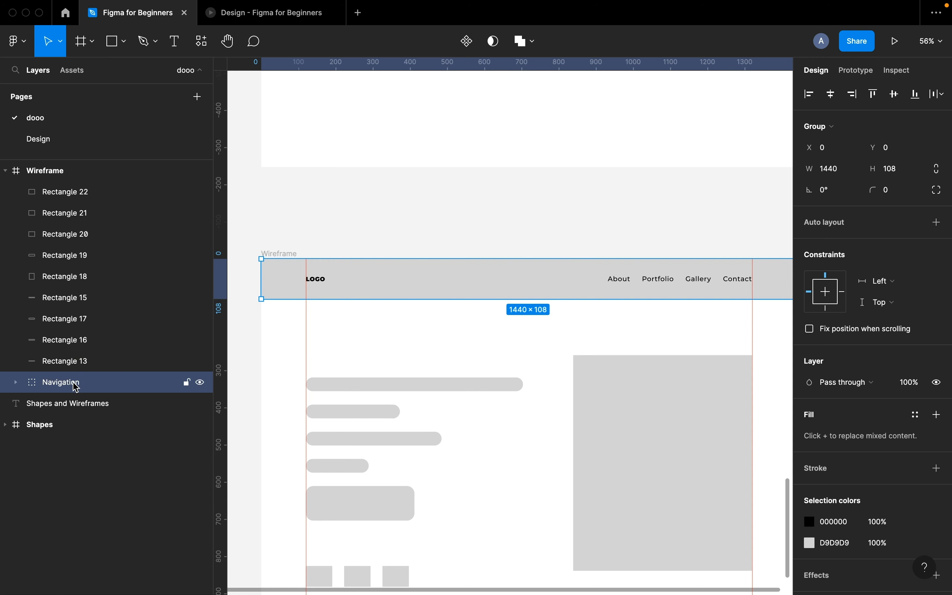
drag(76, 387, 149, 232)
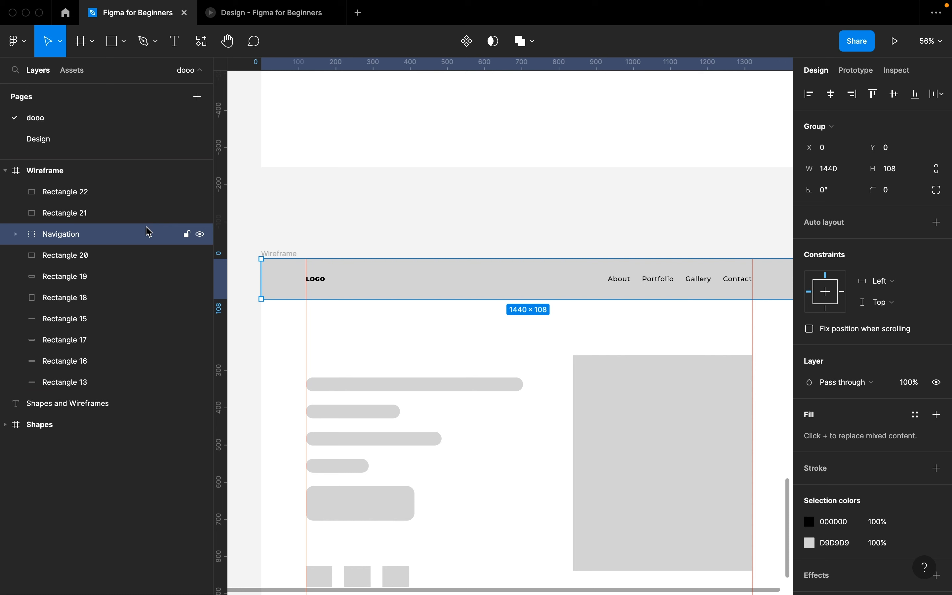
key(super+alt+bracketright)
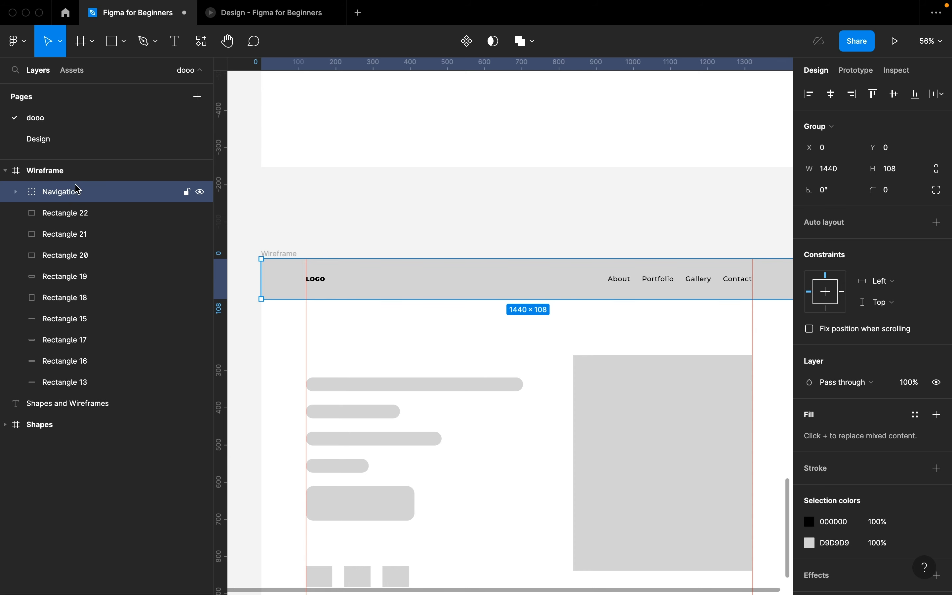
- Delete the four grey text placeholder bars in the hero area
scroll(402, 282, down, 5)
click(398, 280)
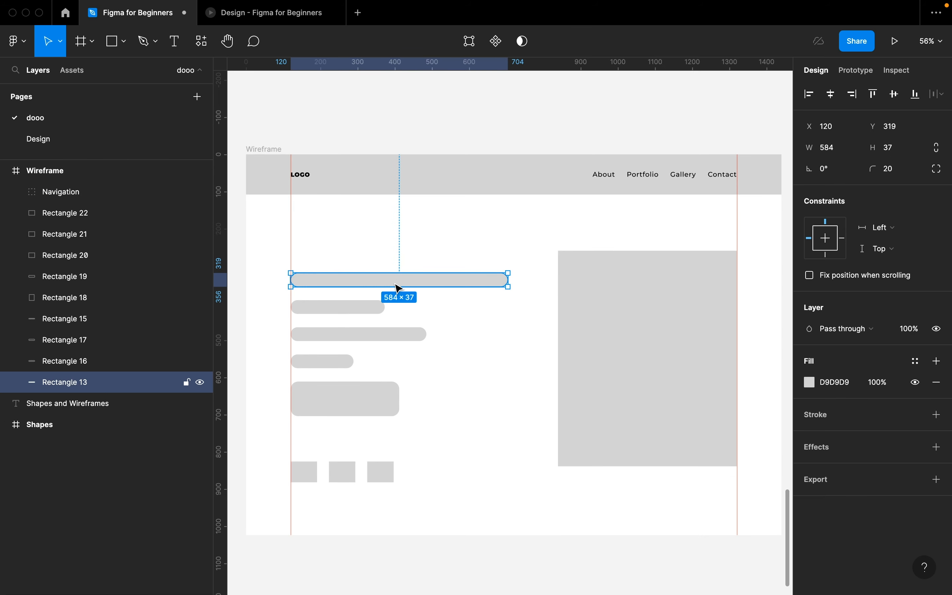
shift+click(364, 307)
shift+click(355, 337)
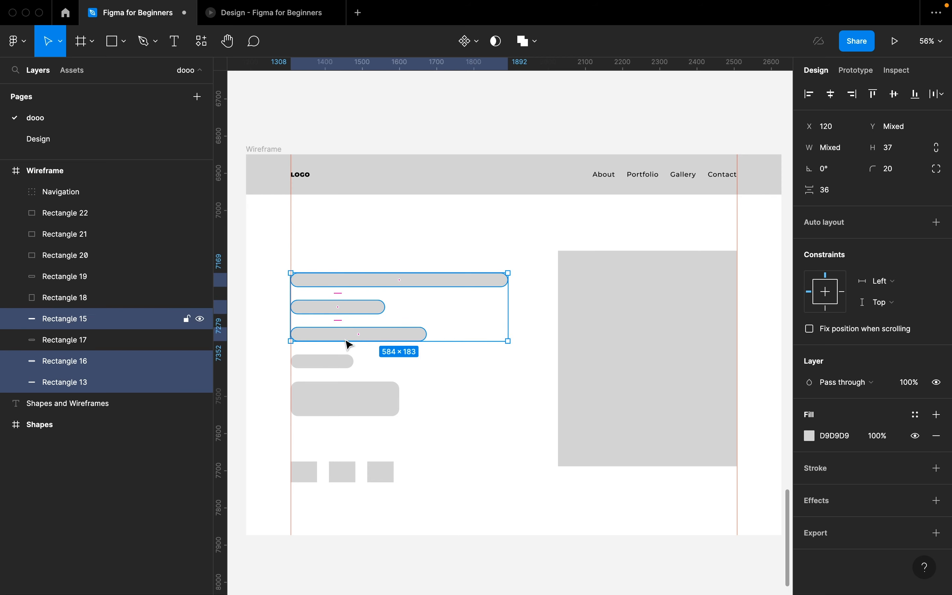
shift+click(315, 362)
key(Delete)
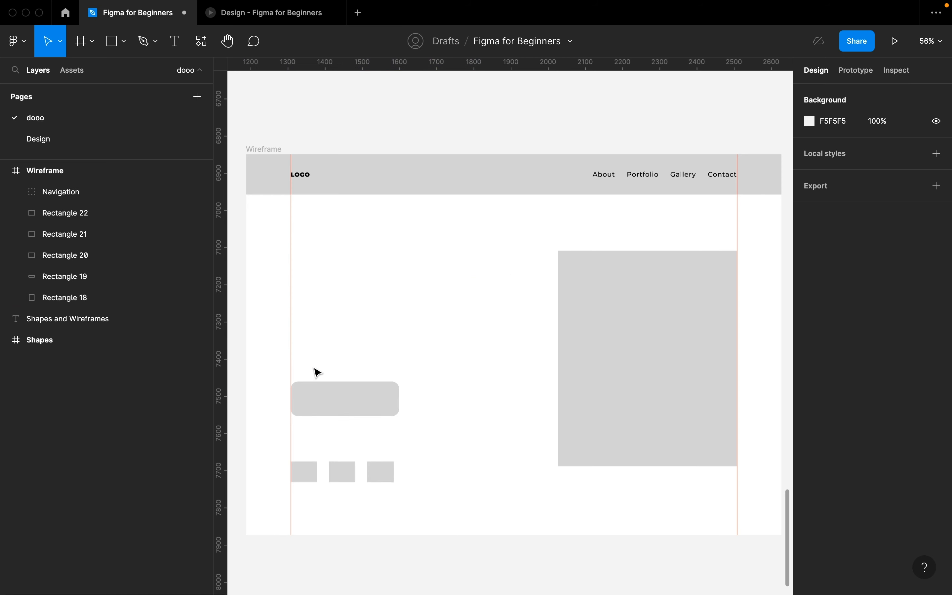
- Add a text box in the hero area containing the person's full name
key(t)
click(331, 278)
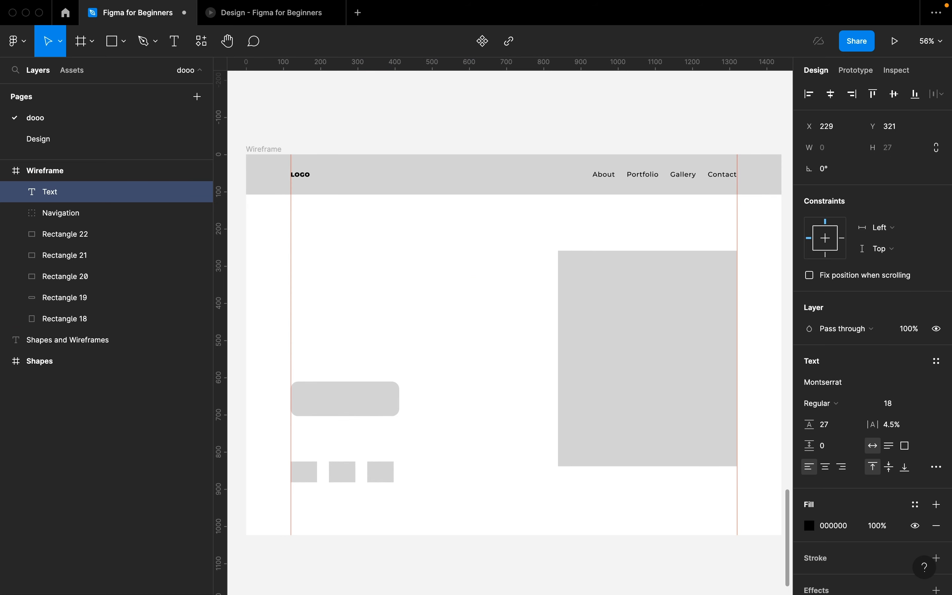
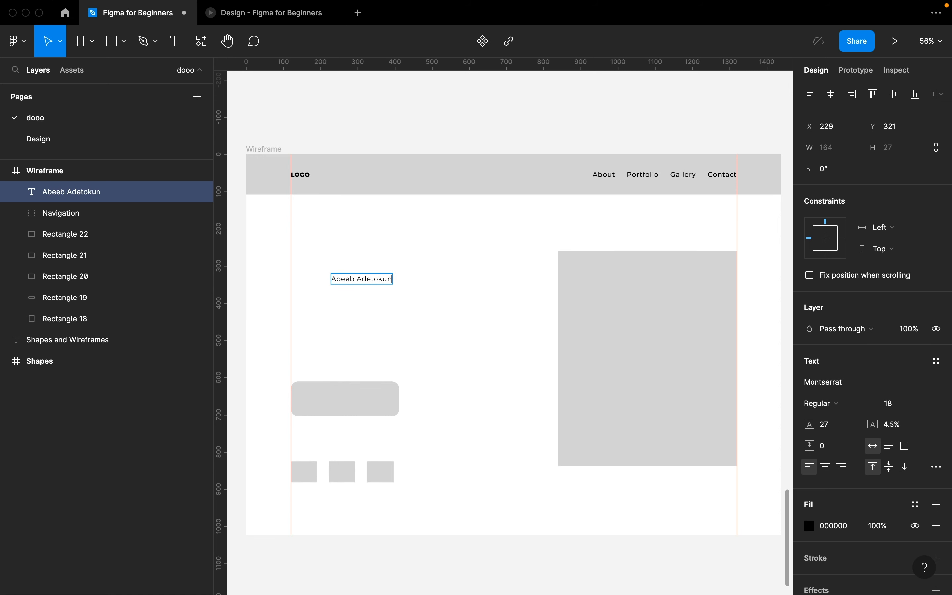
key(Escape)
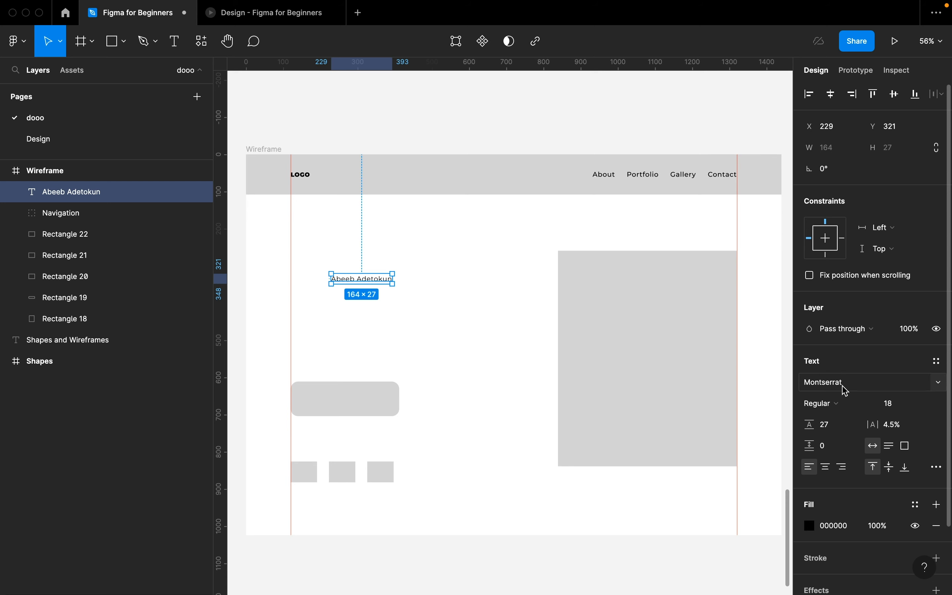
- Set the name text to Montserrat Bold at size 58
click(842, 404)
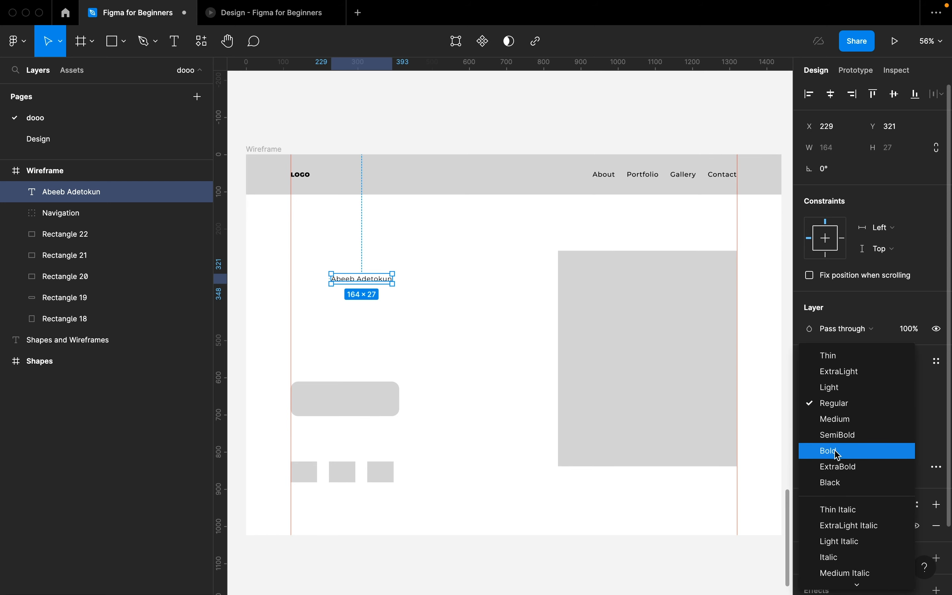
click(837, 454)
click(898, 404)
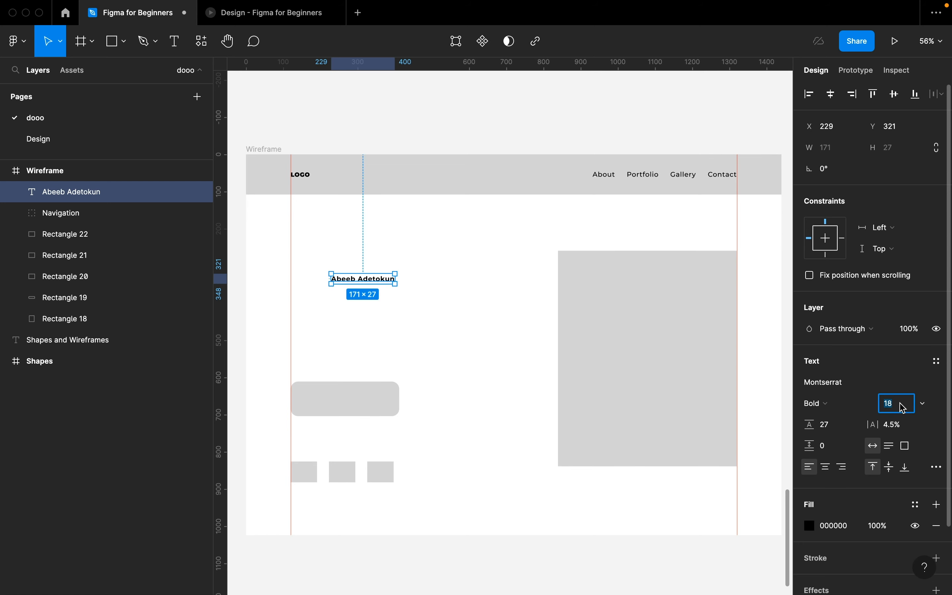
text(58)
key(Return)
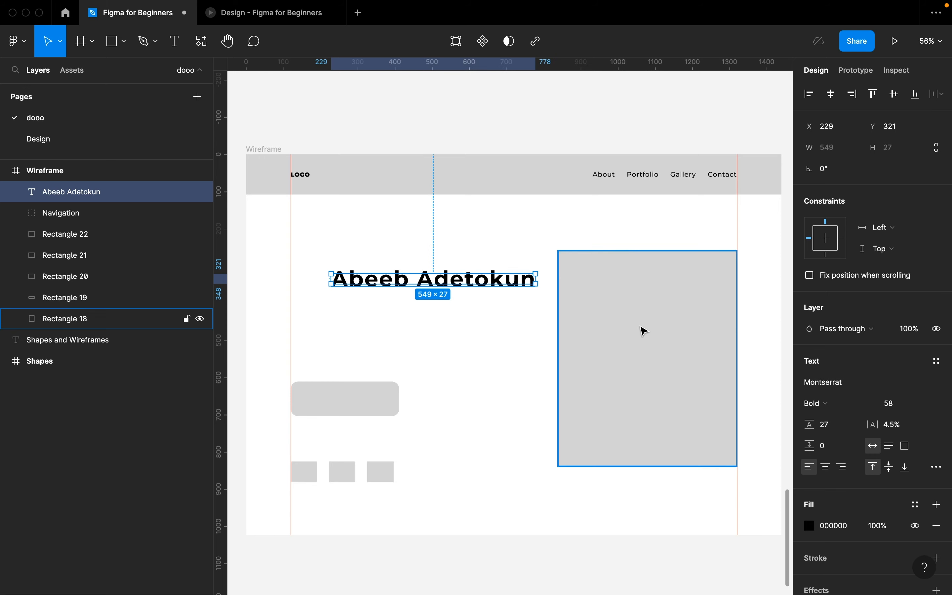
click(471, 312)
- Duplicate the name heading below itself and set the copy to Regular weight, size 18
click(456, 283)
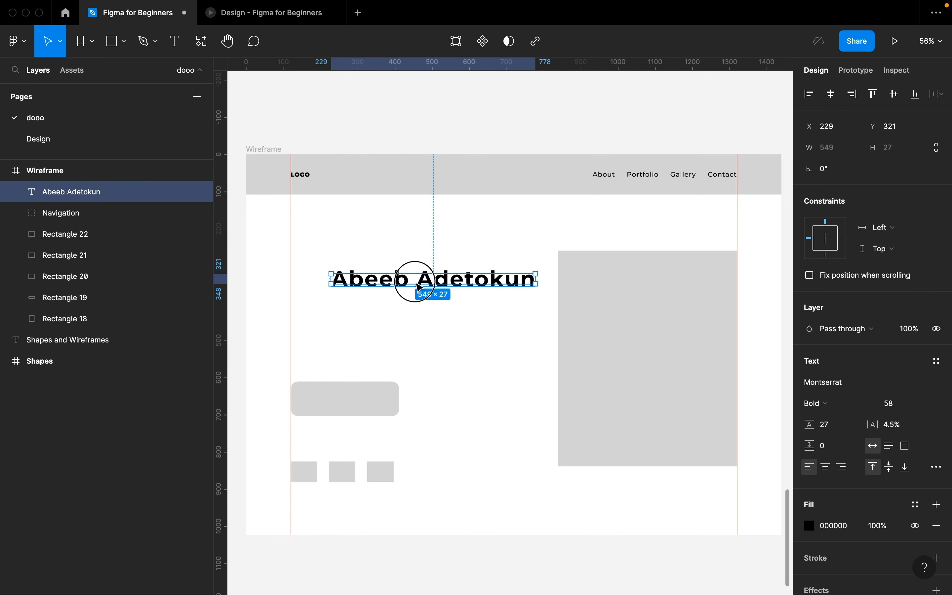
drag(451, 284, 407, 295)
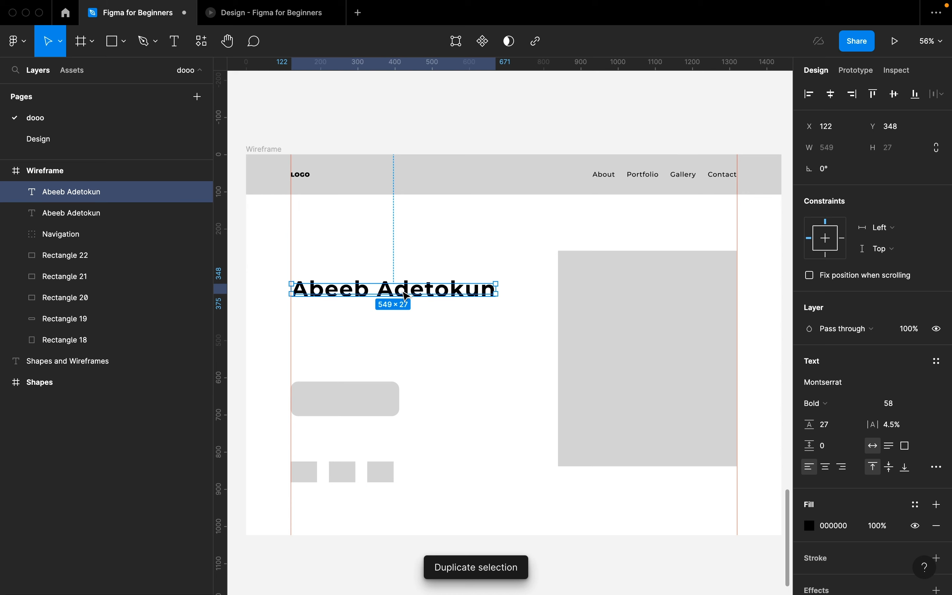
drag(407, 295, 407, 335)
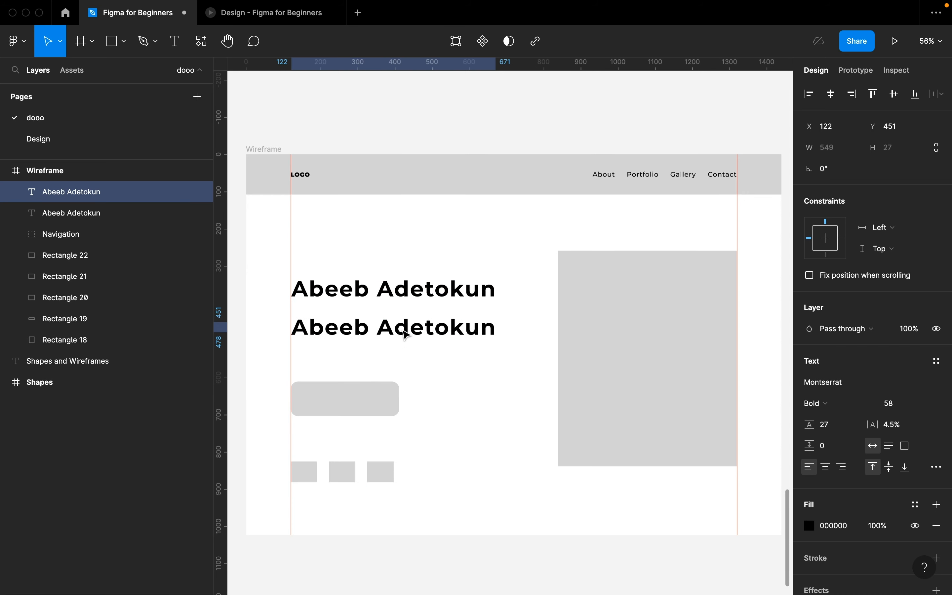
click(834, 405)
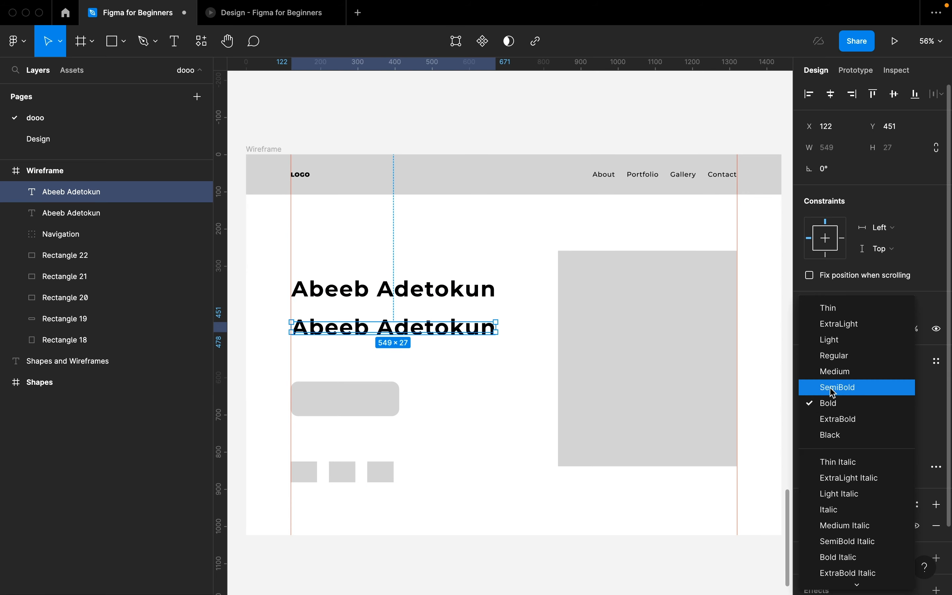
click(833, 355)
click(890, 405)
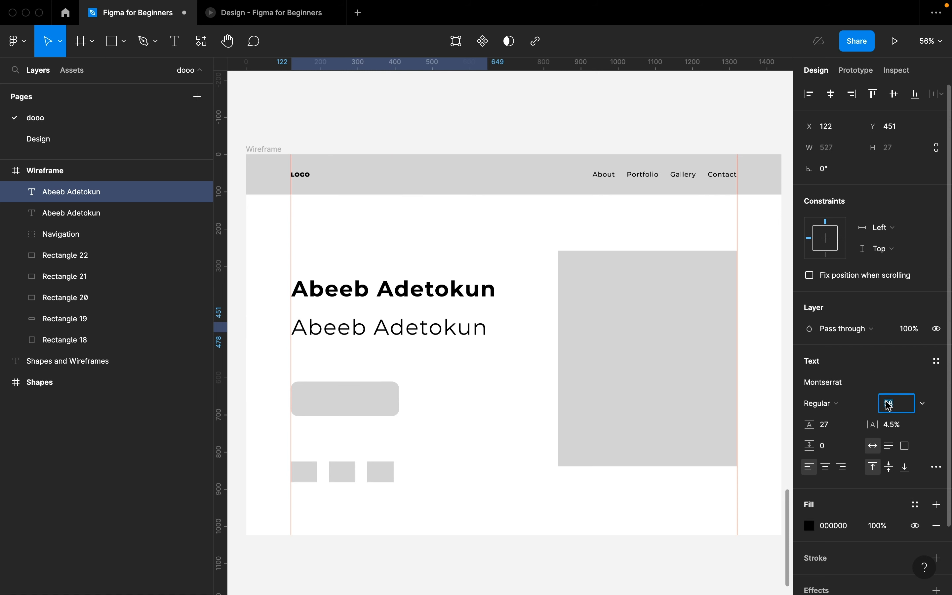
text(1)
key(Return)
- Replace the copy's text with the pasted bio, set Auto height, and wrap it to 549 px wide
scroll(259, 457, up, 2)
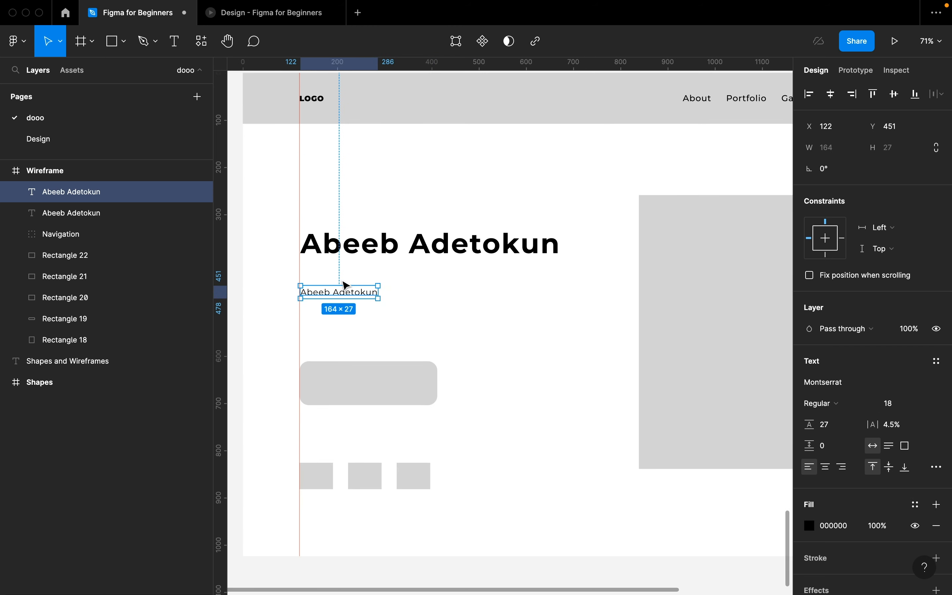
double_click(343, 293)
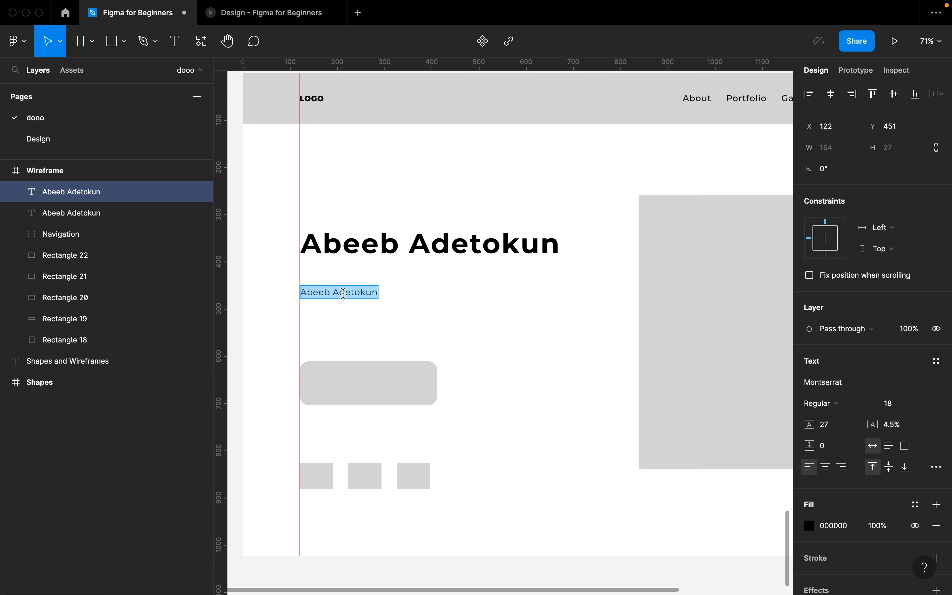
key(super+v)
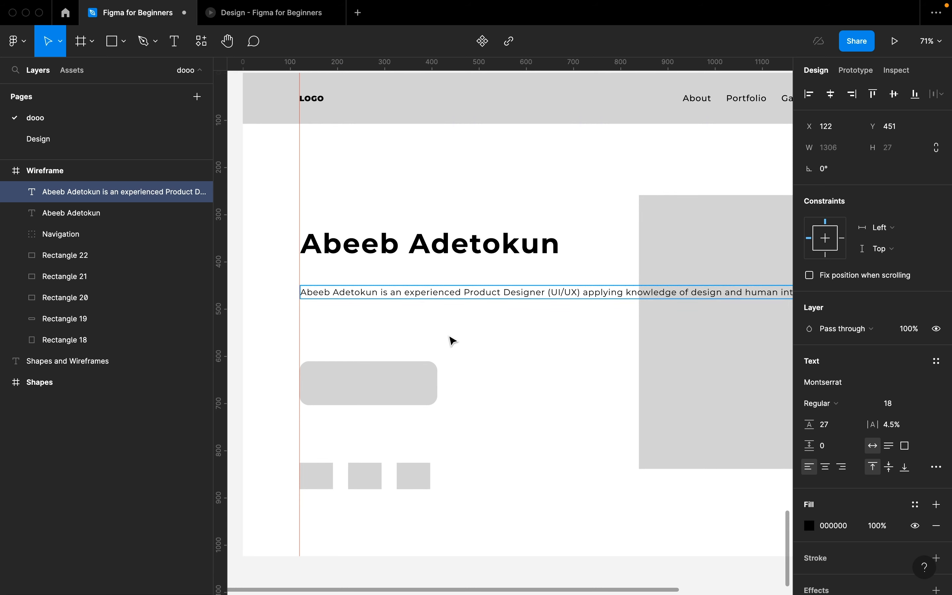
key(Escape)
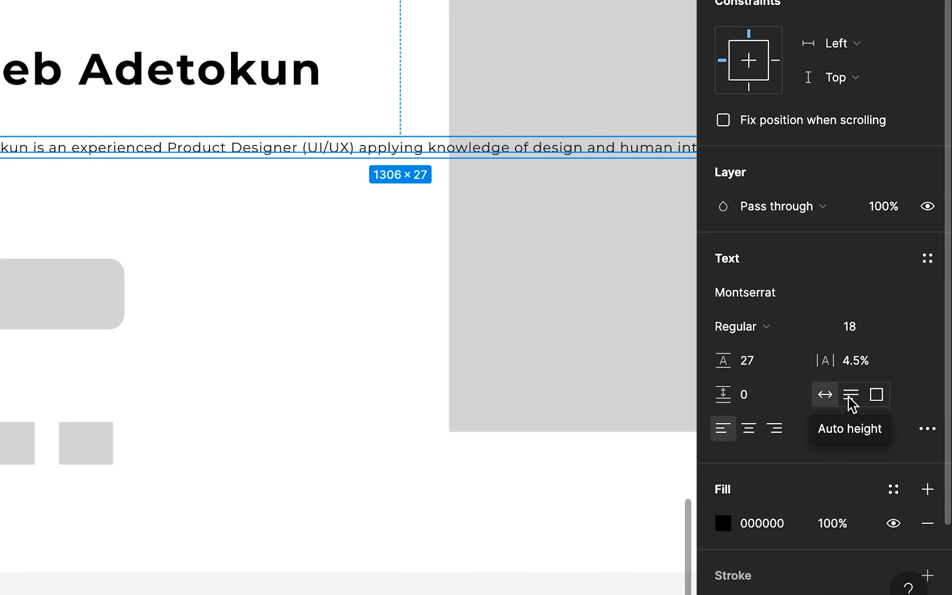
click(851, 394)
drag(677, 331, 356, 340)
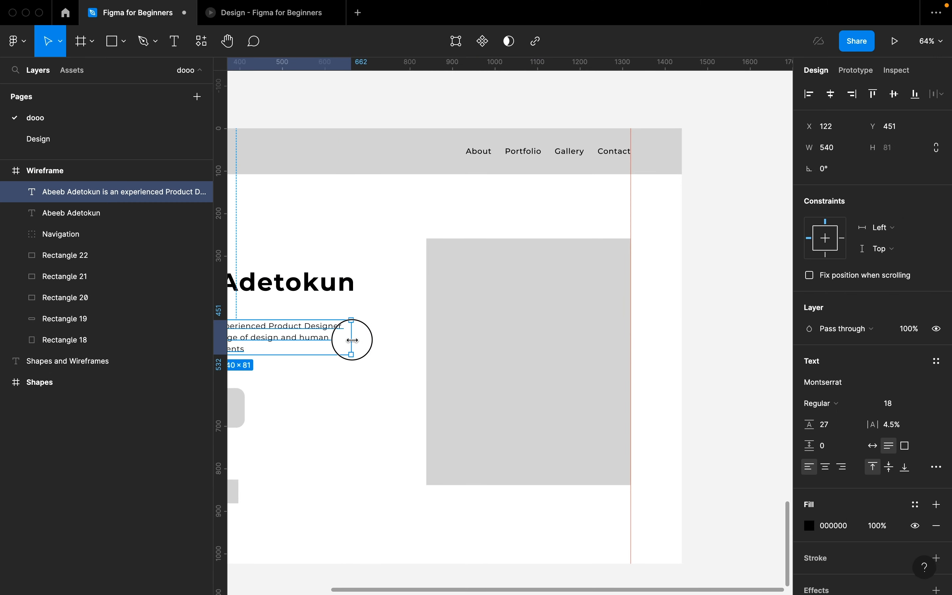
scroll(354, 340, left, 4)
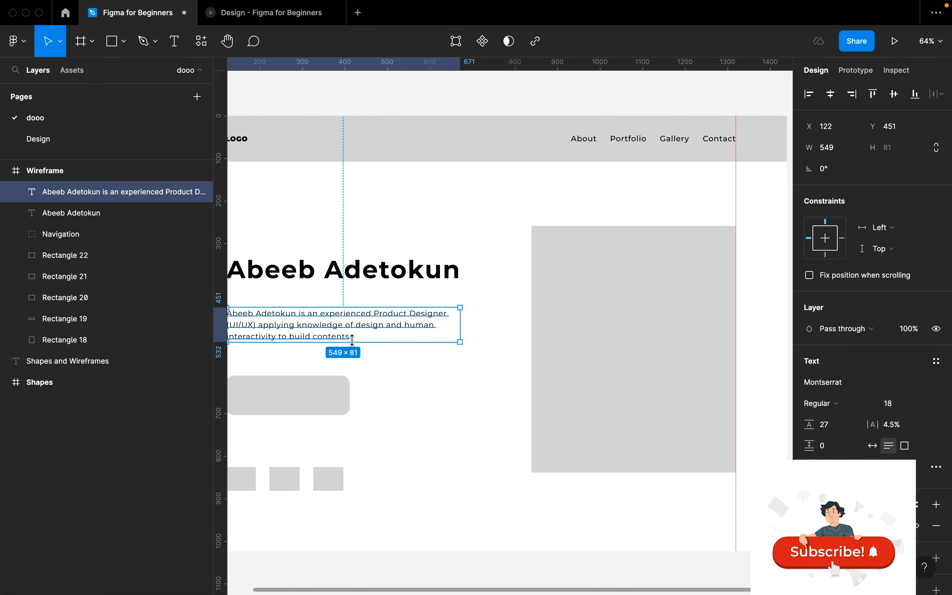
click(466, 356)
click(467, 318)
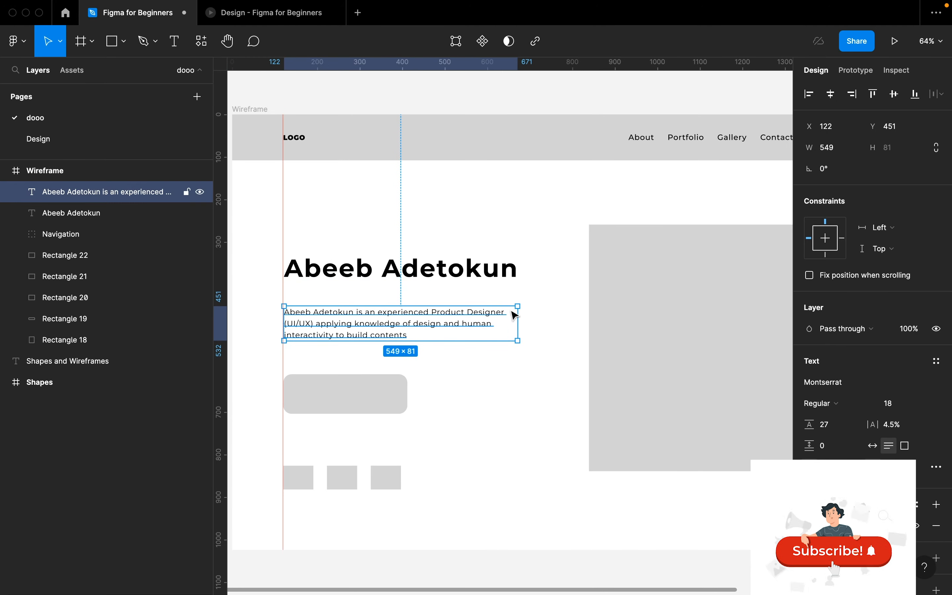
click(482, 278)
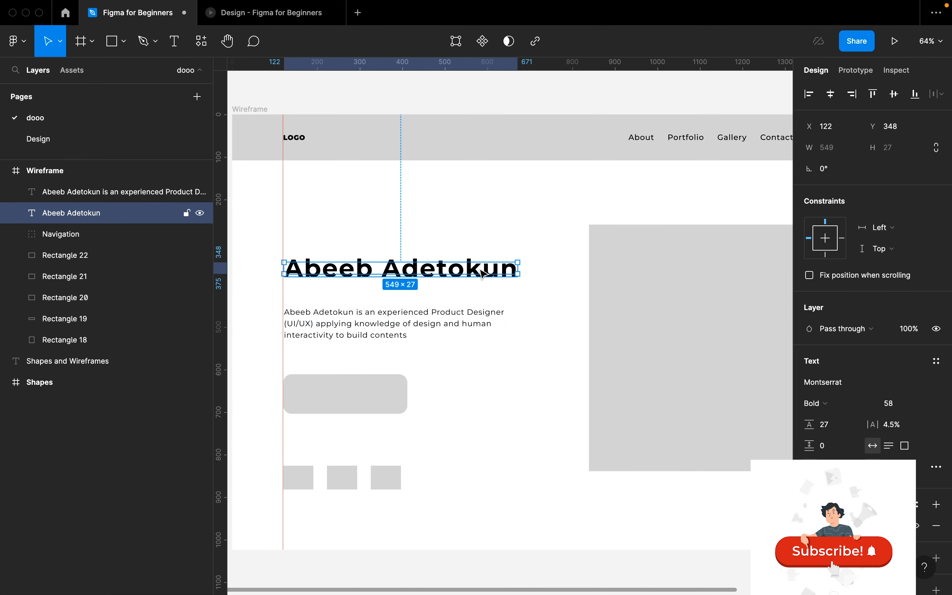
- Set the name heading's line height to Auto
click(830, 427)
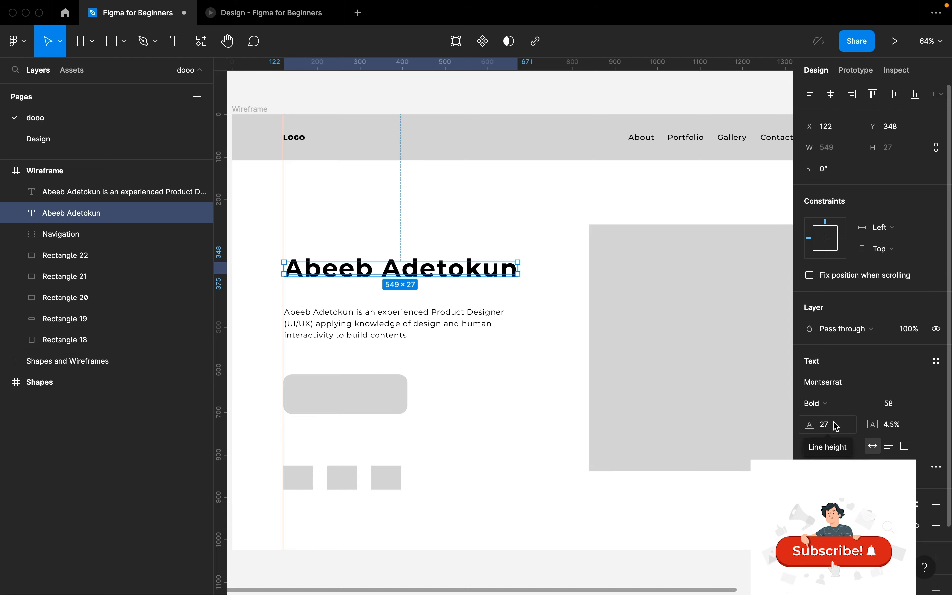
text(a)
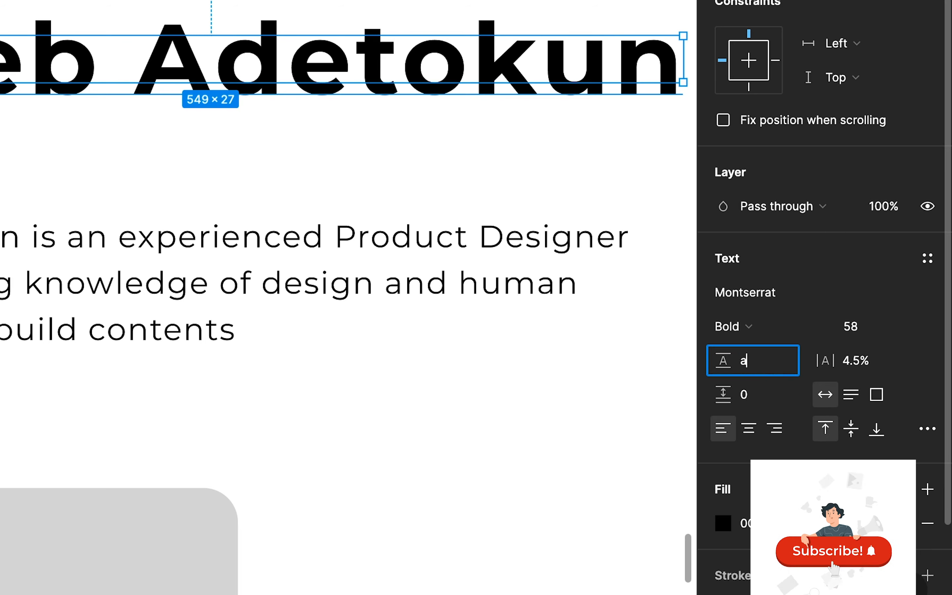
text(uto)
key(Return)
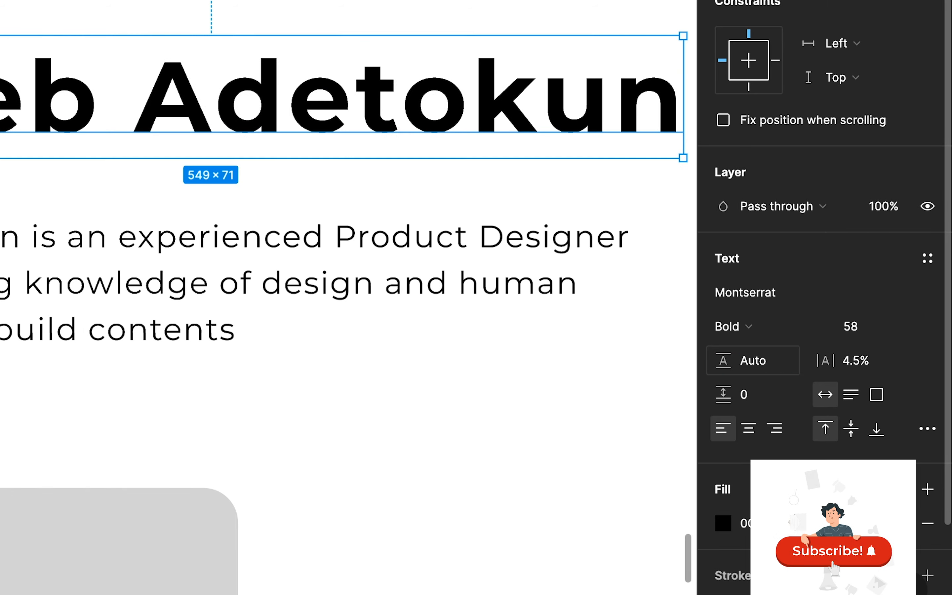
- Set the bio paragraph's line height to 1.5*18, giving 27
scroll(446, 248, down, 3)
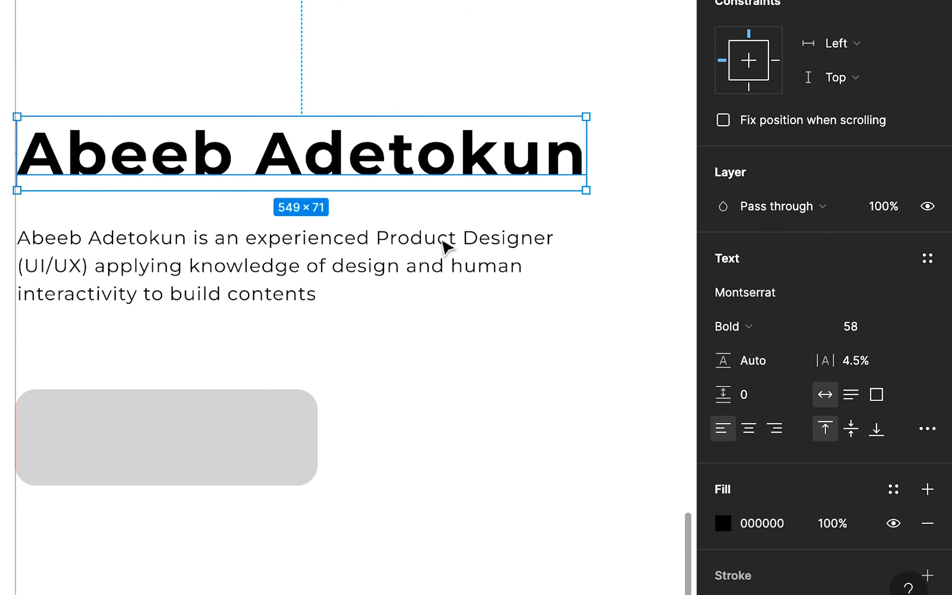
click(370, 261)
scroll(309, 148, up, 2)
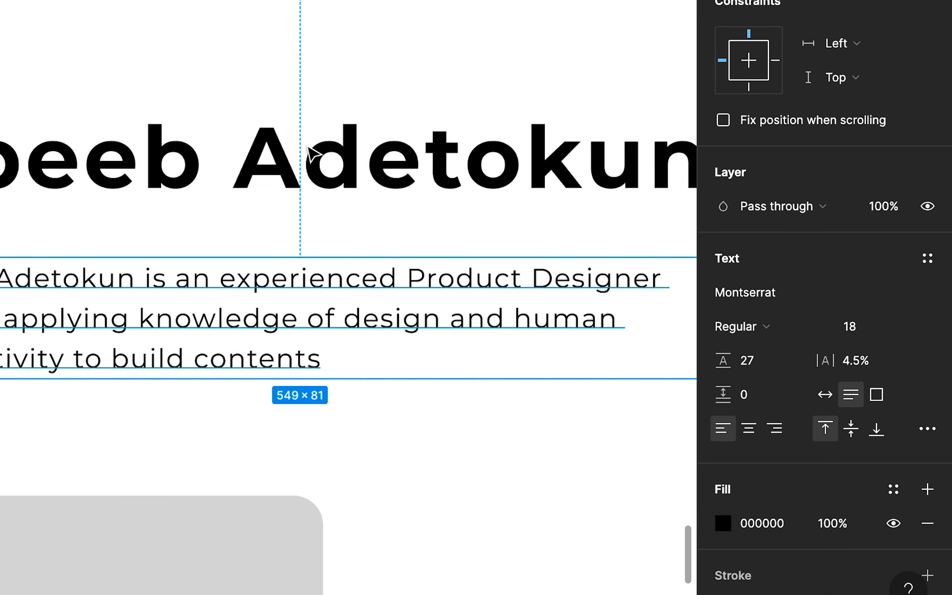
click(308, 146)
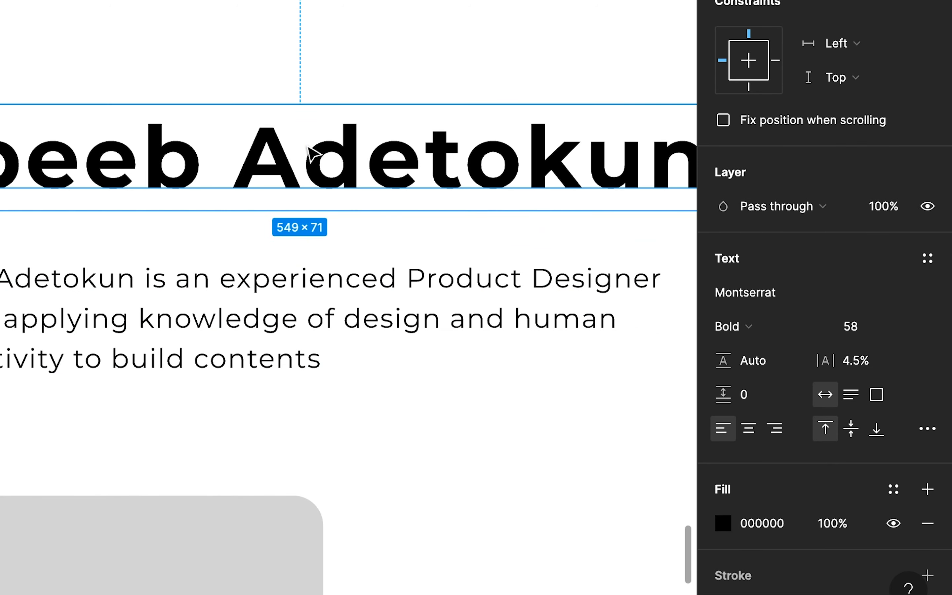
click(302, 309)
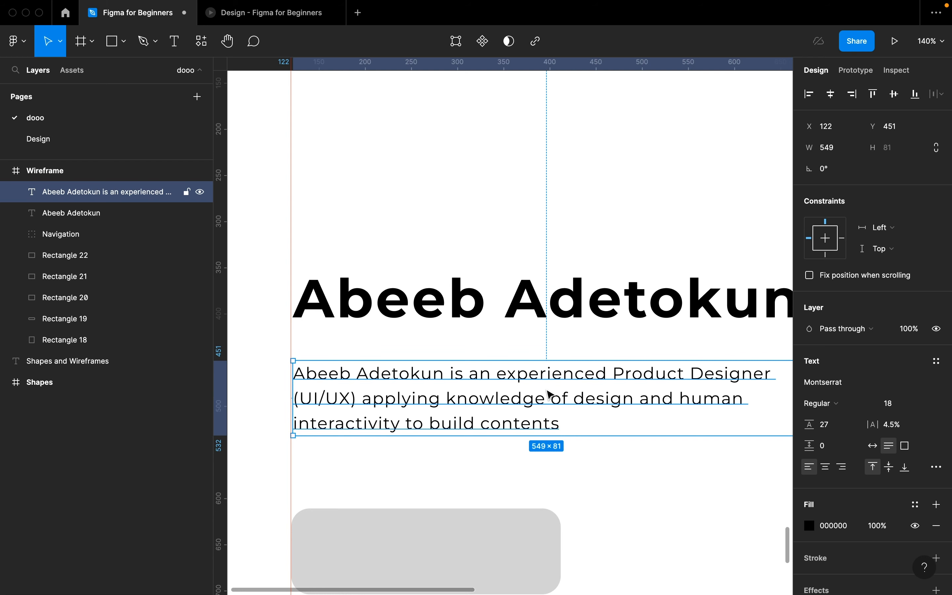
scroll(549, 395, down, 2)
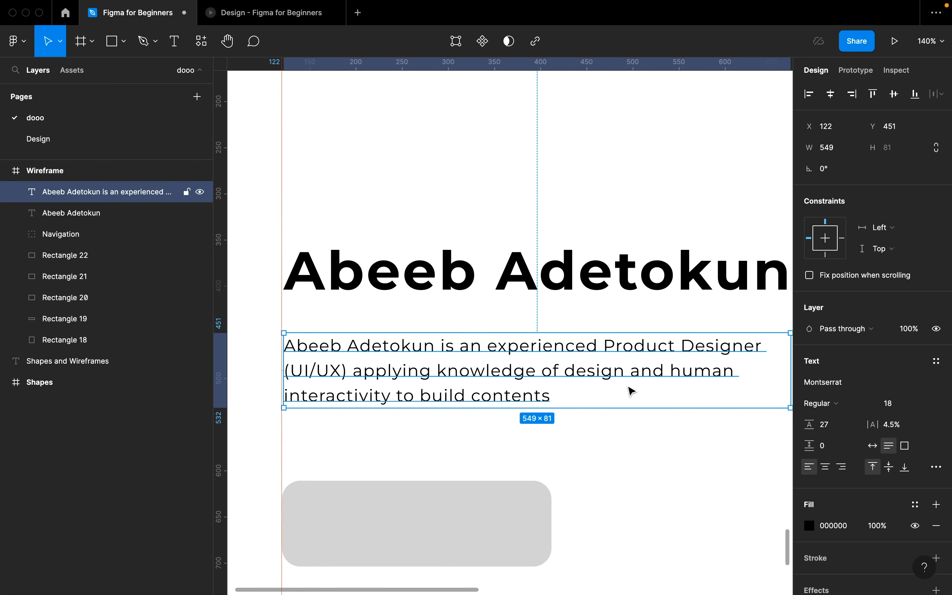
click(834, 432)
key(BackSpace)
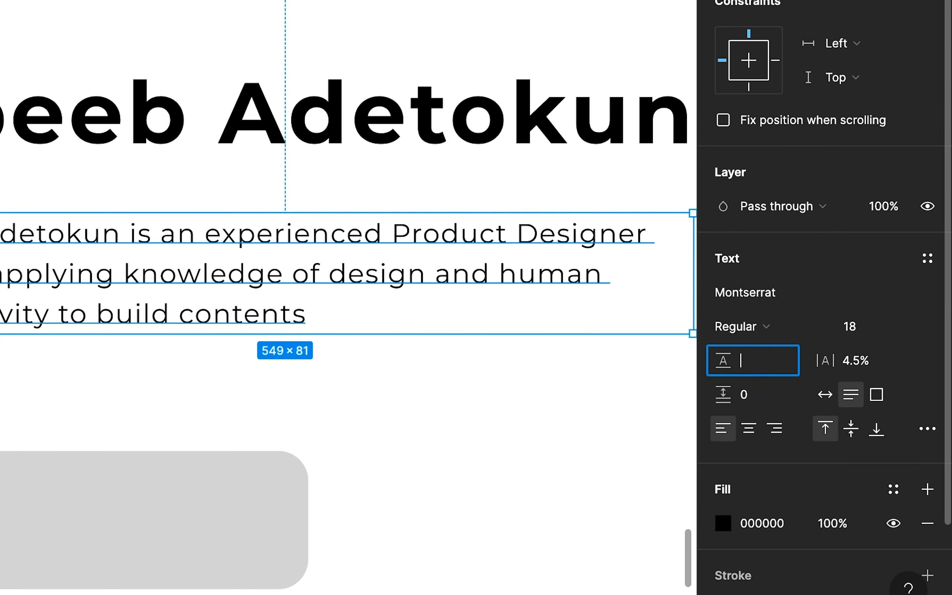
text(1.5*)
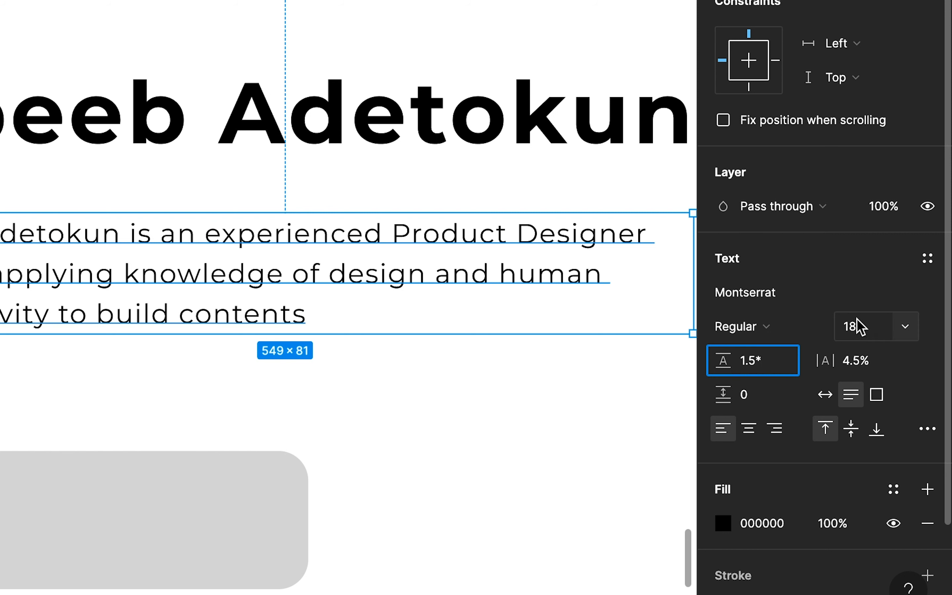
text(1)
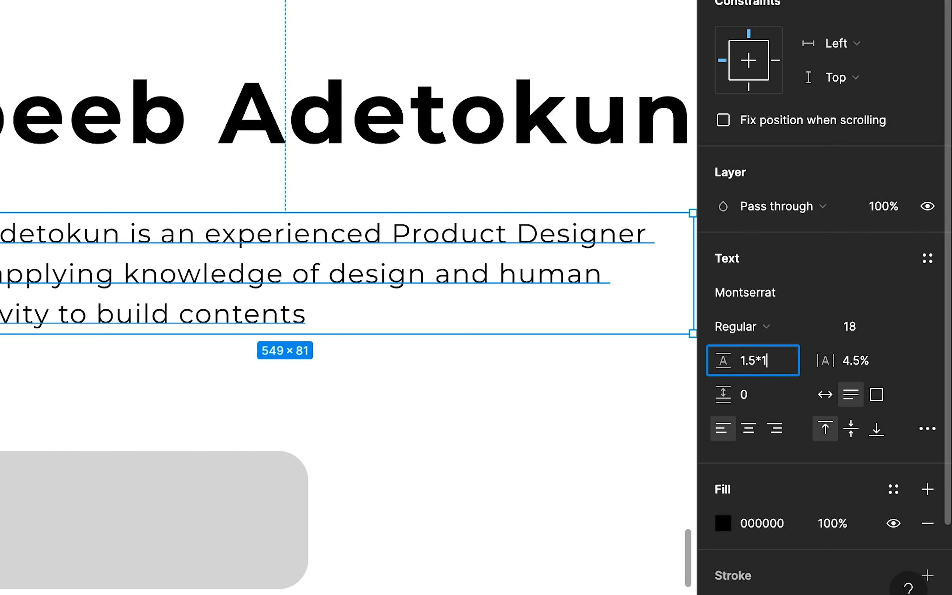
text(8)
key(Return)
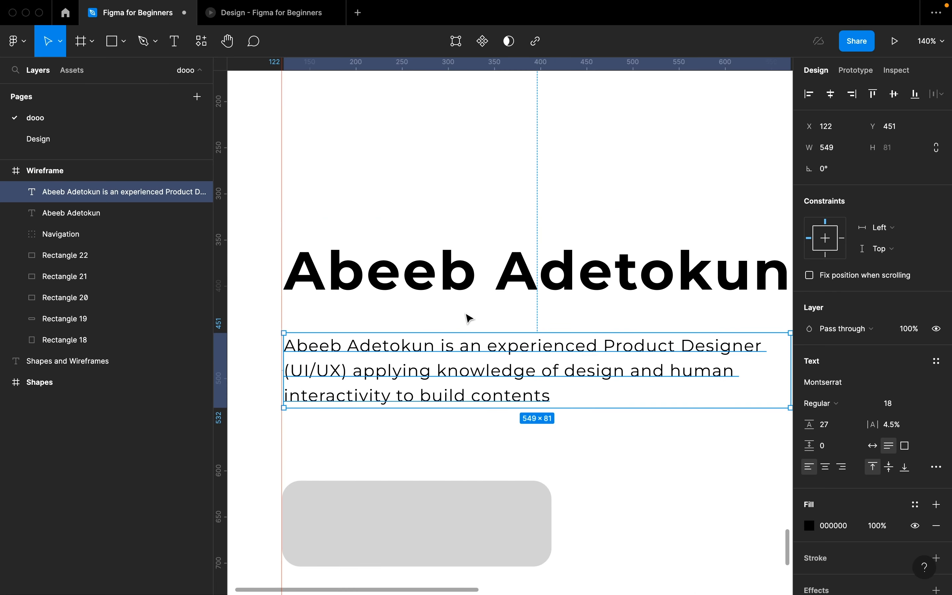
ctrl+scroll(501, 359, down, 3)
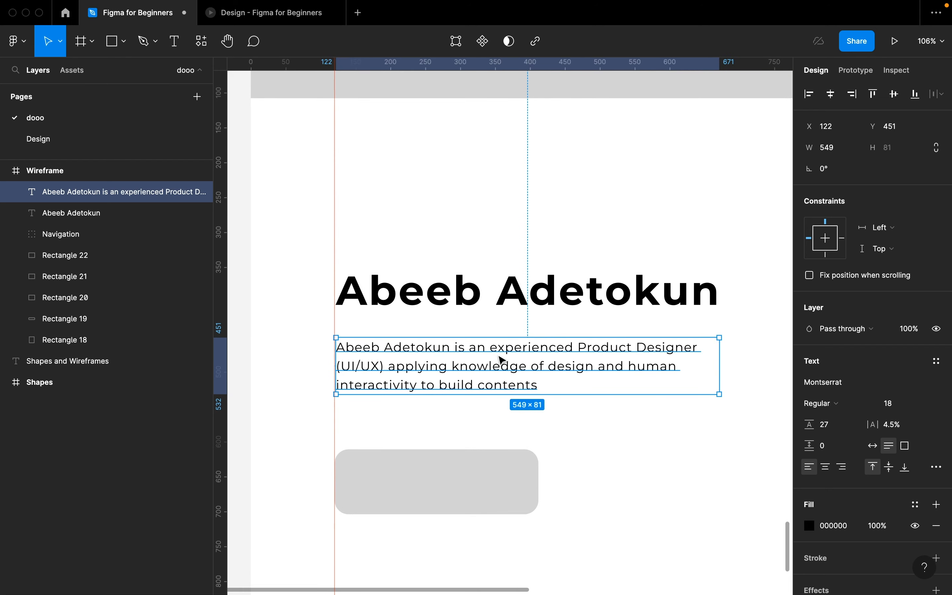
ctrl+scroll(502, 359, up, 3)
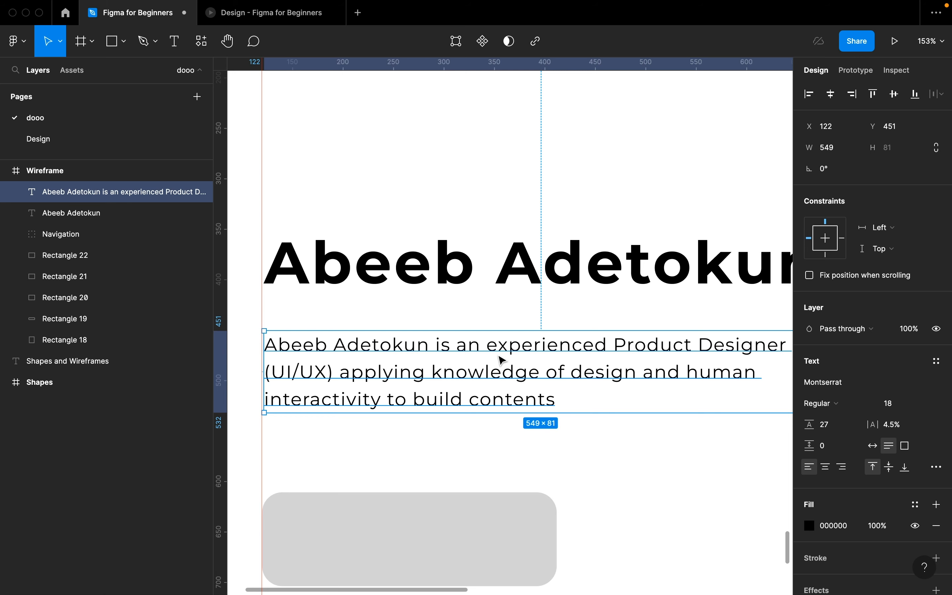
ctrl+scroll(502, 359, down, 2)
ctrl+scroll(502, 359, up, 2)
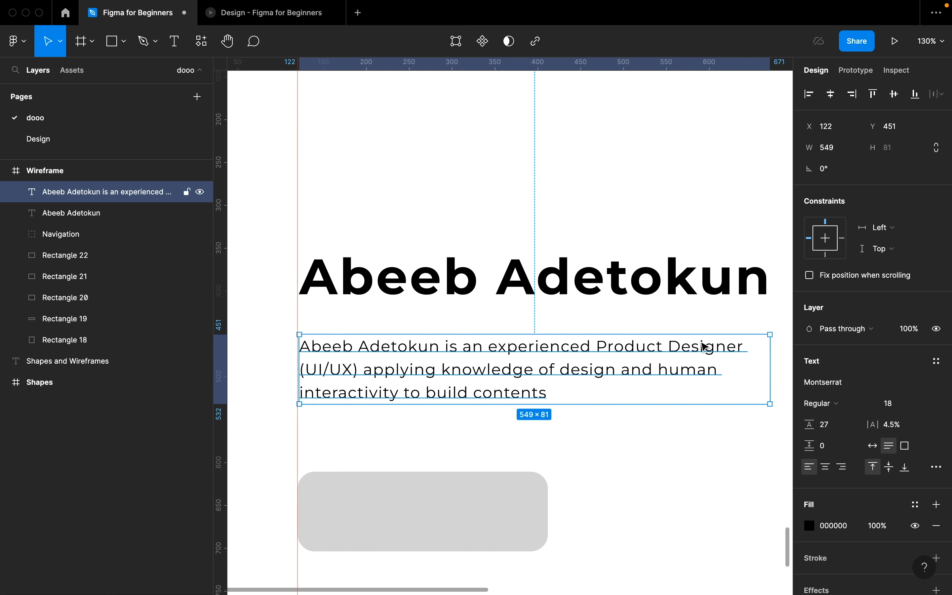
scroll(704, 346, right, 1)
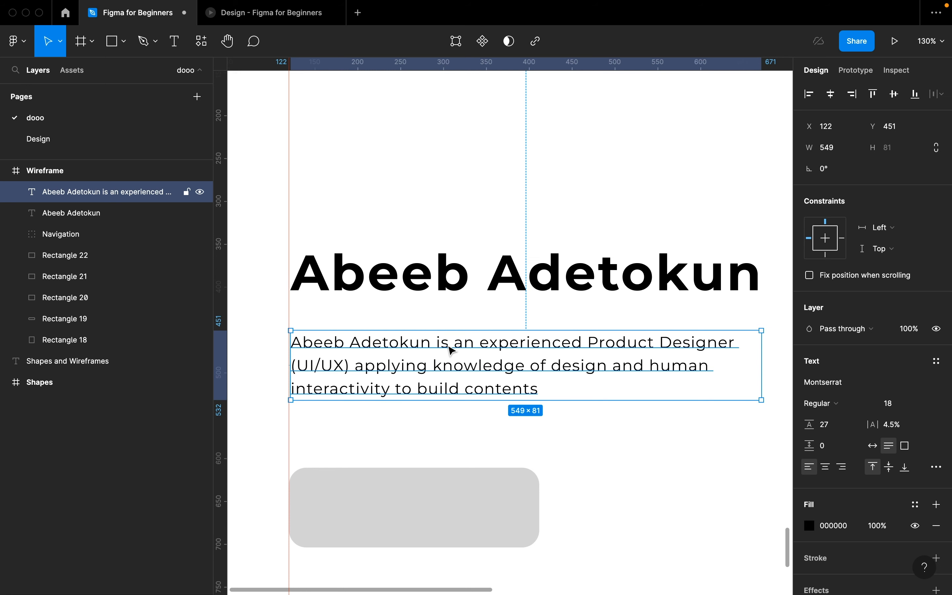
- Set the spacing between the heading and bio paragraph to 2 px
shift+click(481, 277)
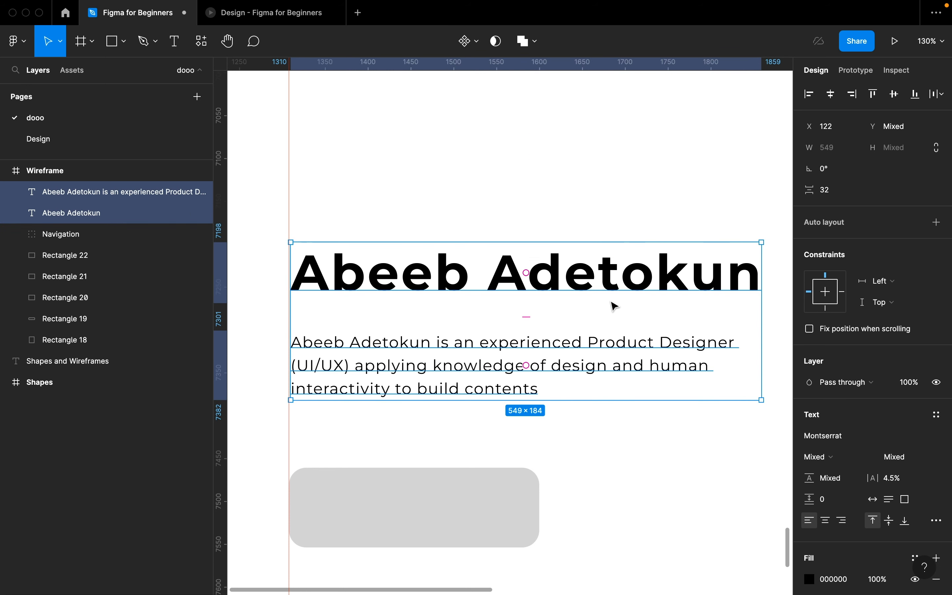
click(839, 195)
text(0)
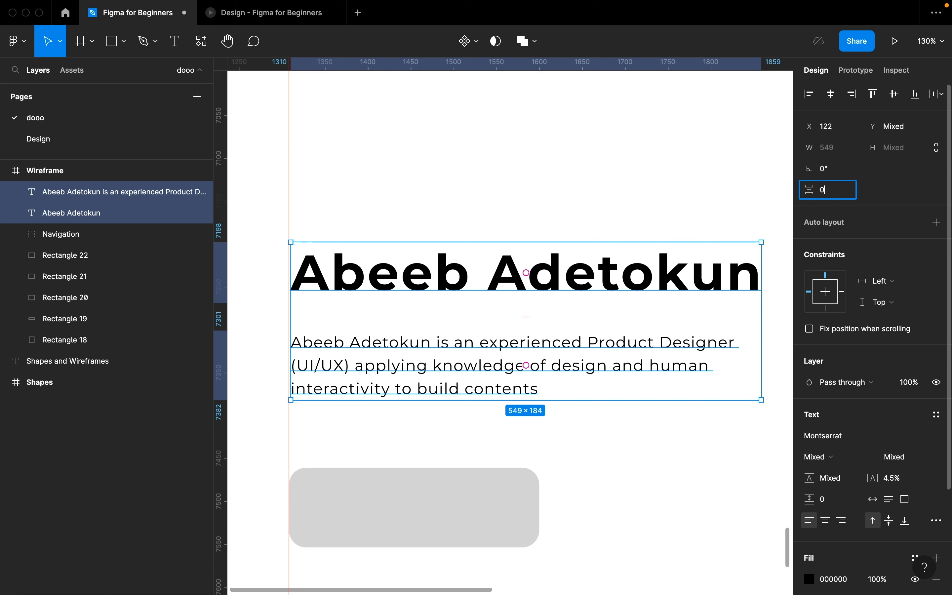
key(Return)
click(492, 457)
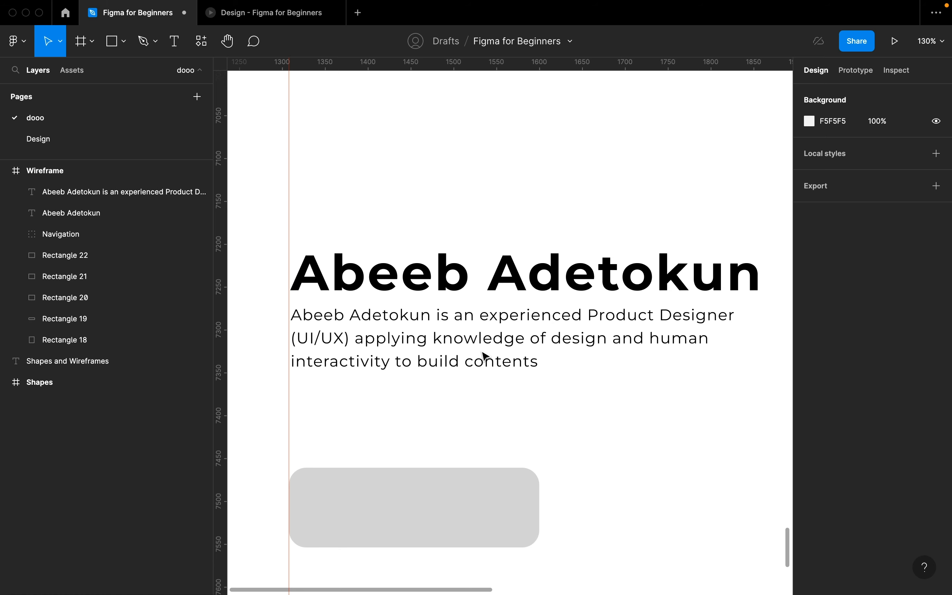
click(515, 329)
shift+click(531, 301)
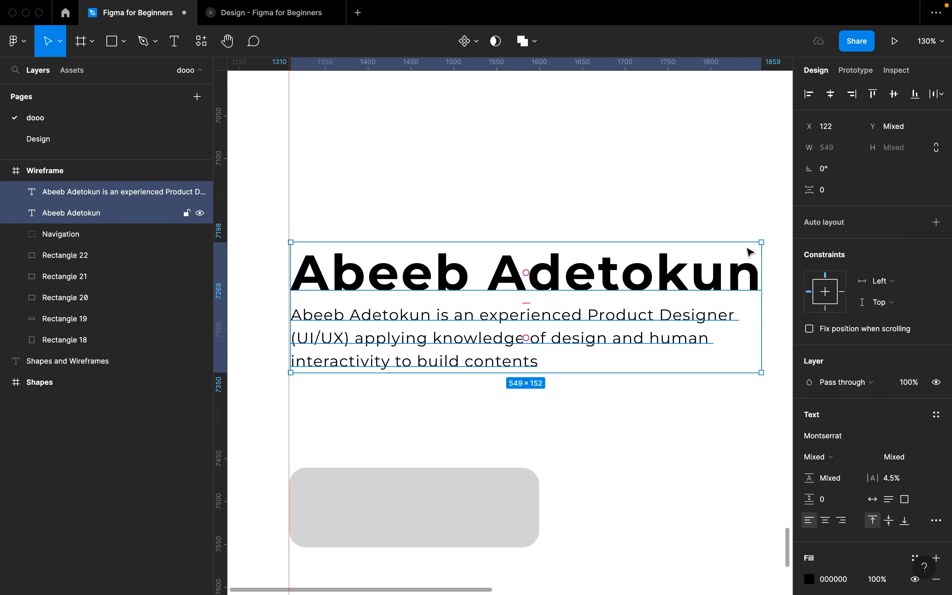
click(831, 186)
text(2)
key(Return)
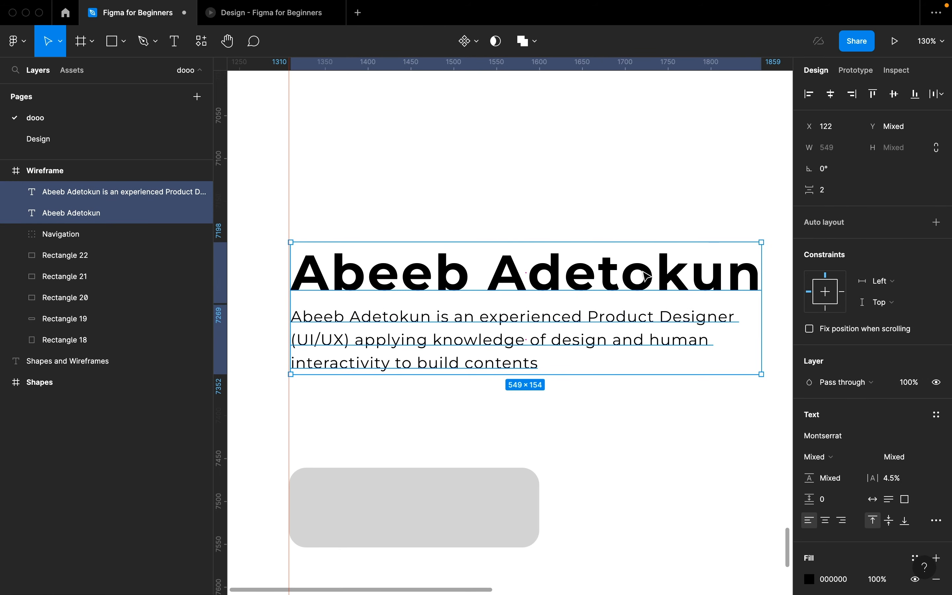
click(436, 405)
- Move the grey button rectangle up to sit just below the paragraph
scroll(435, 404, down, 5)
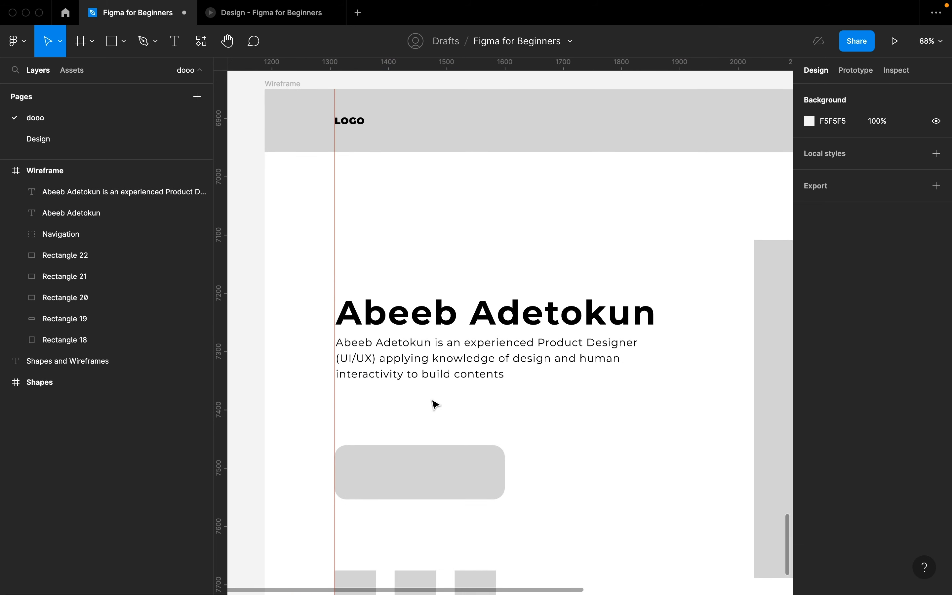
click(418, 478)
drag(418, 479, 412, 426)
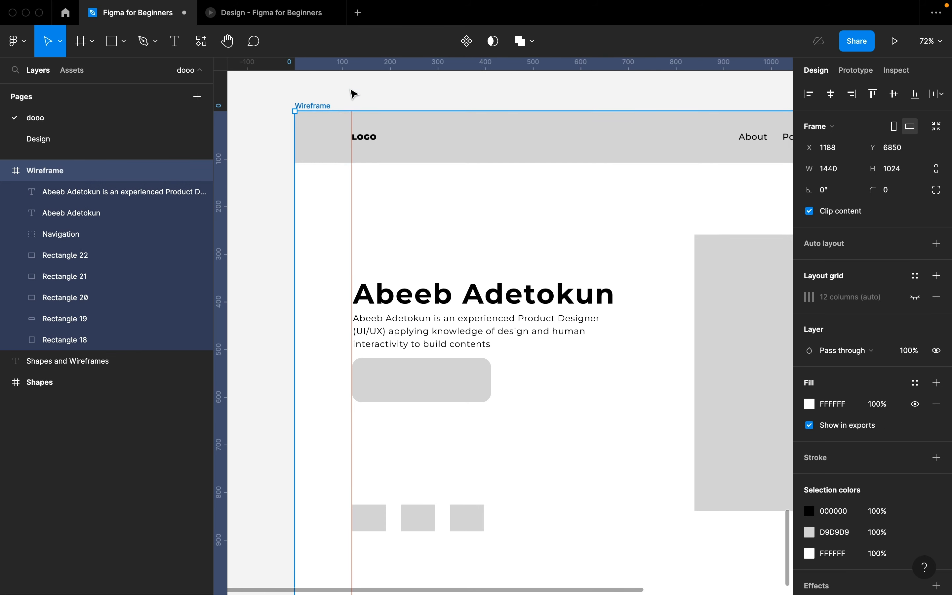
- Turn on the 12-column layout grid for the Wireframe frame
click(353, 95)
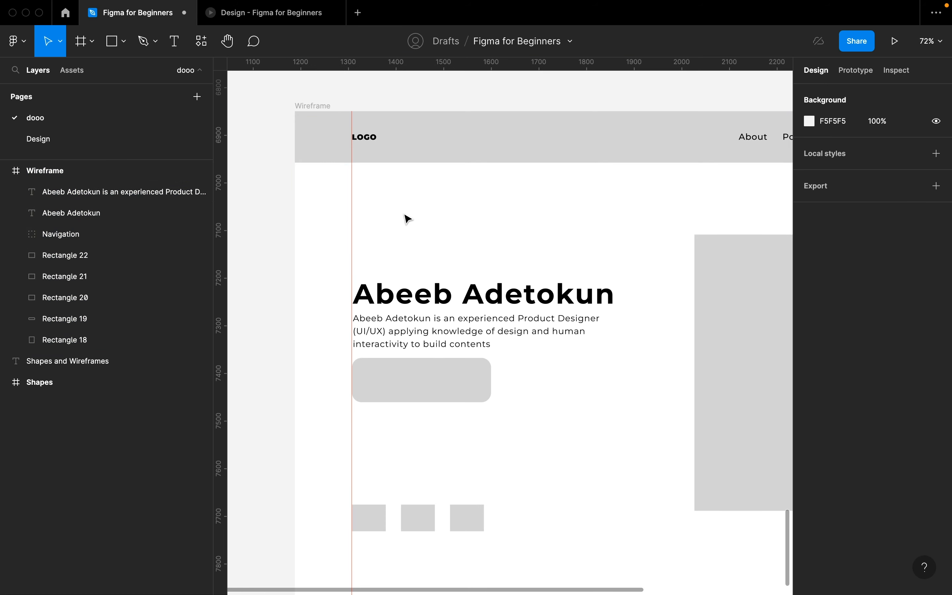
click(314, 106)
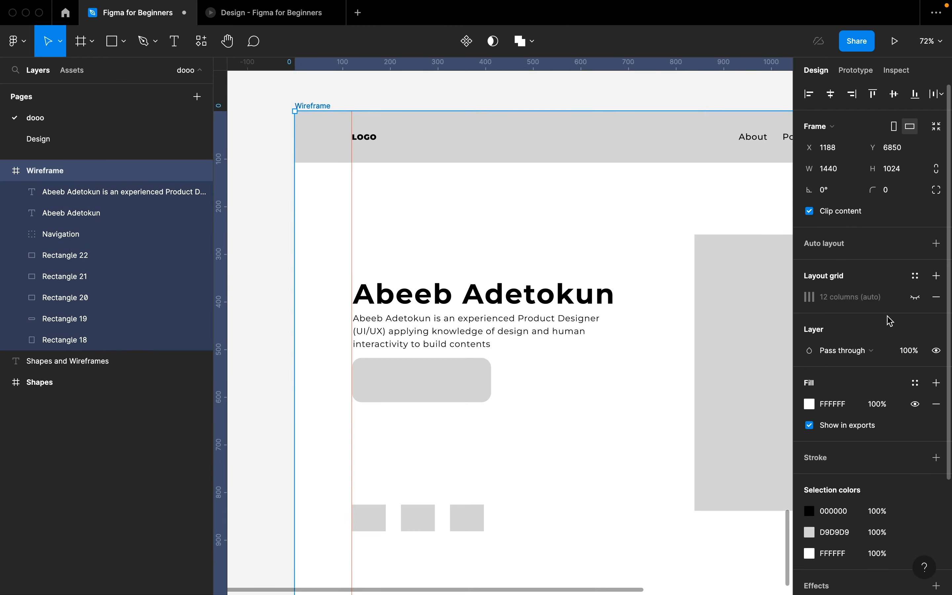
click(916, 299)
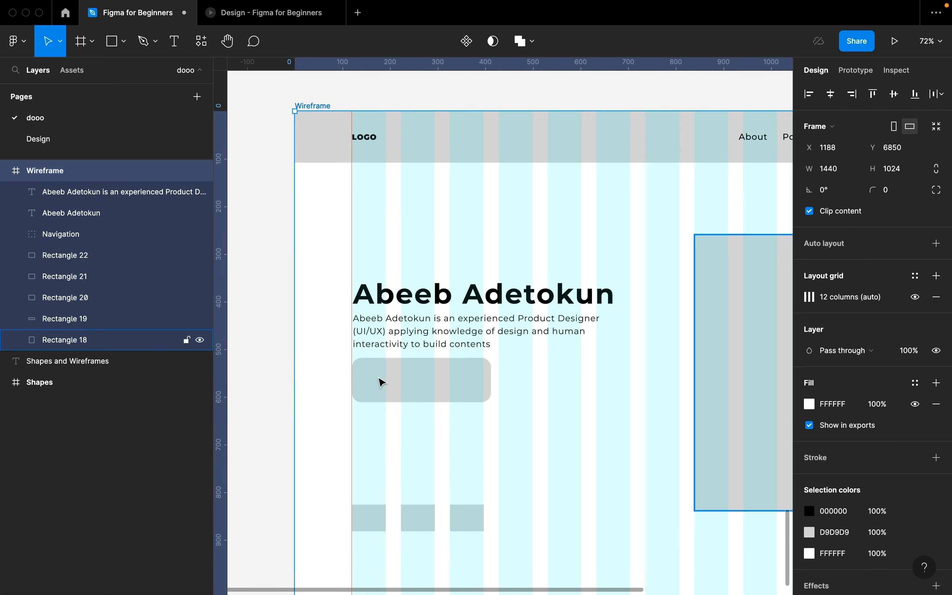
- Narrow the button rectangle to 276 wide and give it a 10 corner radius
scroll(348, 384, up, 5)
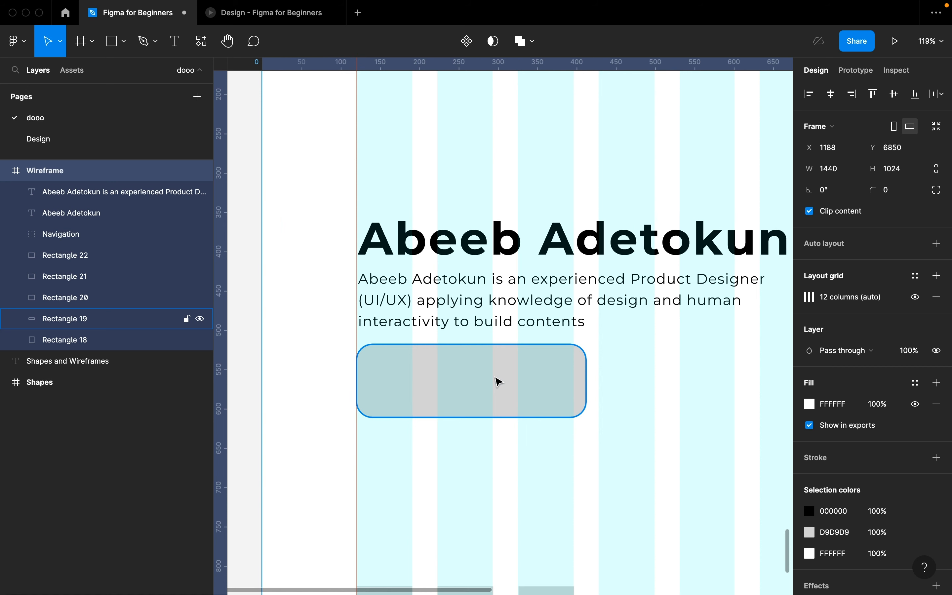
click(498, 382)
drag(583, 378, 571, 378)
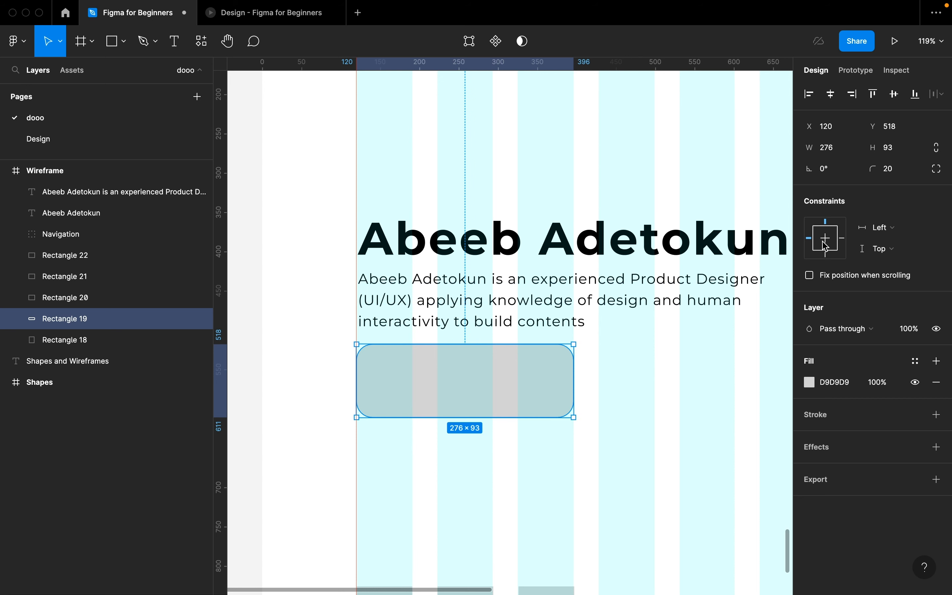
click(898, 175)
text(10)
key(Return)
click(669, 380)
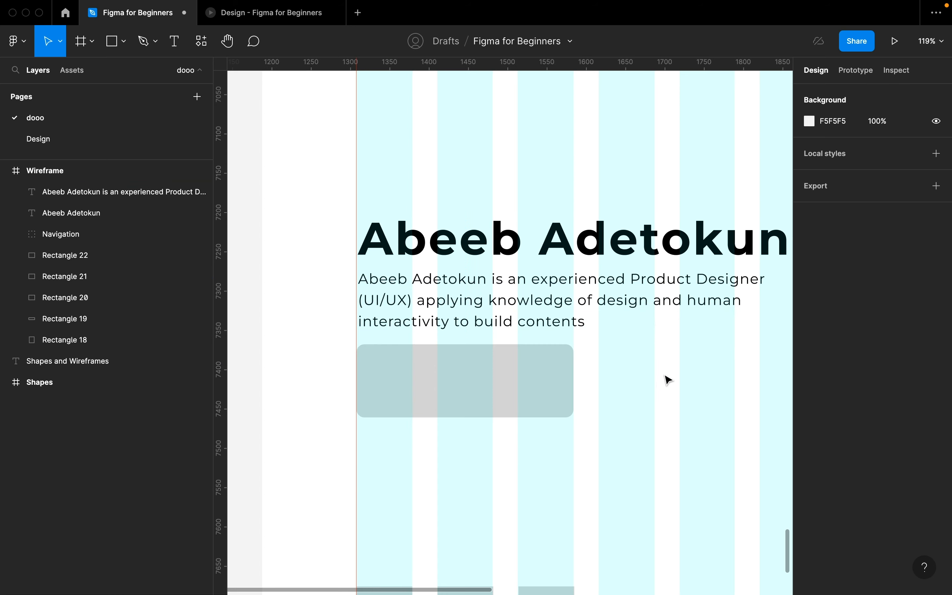
scroll(508, 278, down, 5)
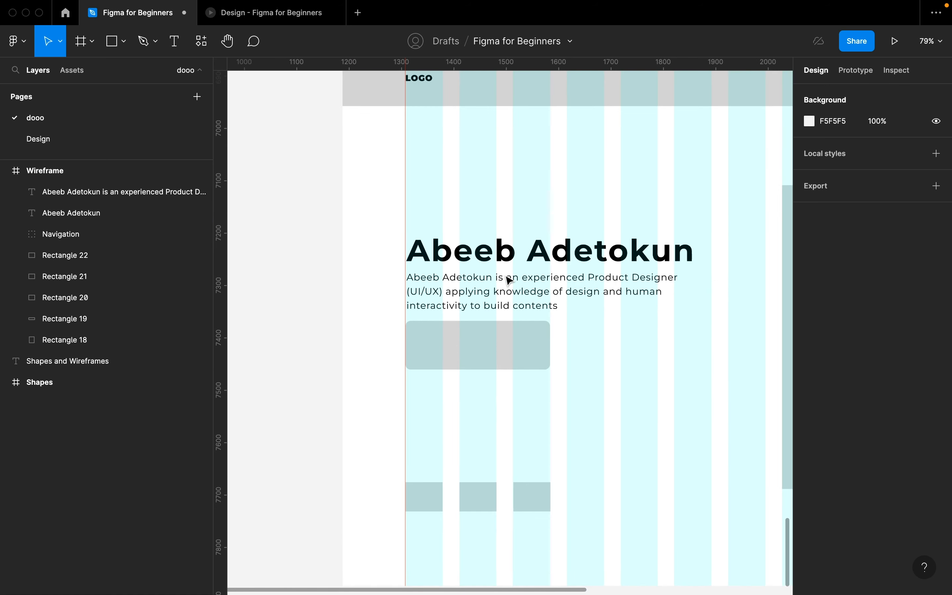
- Duplicate the name heading and retype the copy as 'View Portfolio'
click(531, 258)
alt+drag(531, 258, 550, 350)
double_click(550, 349)
key(Escape)
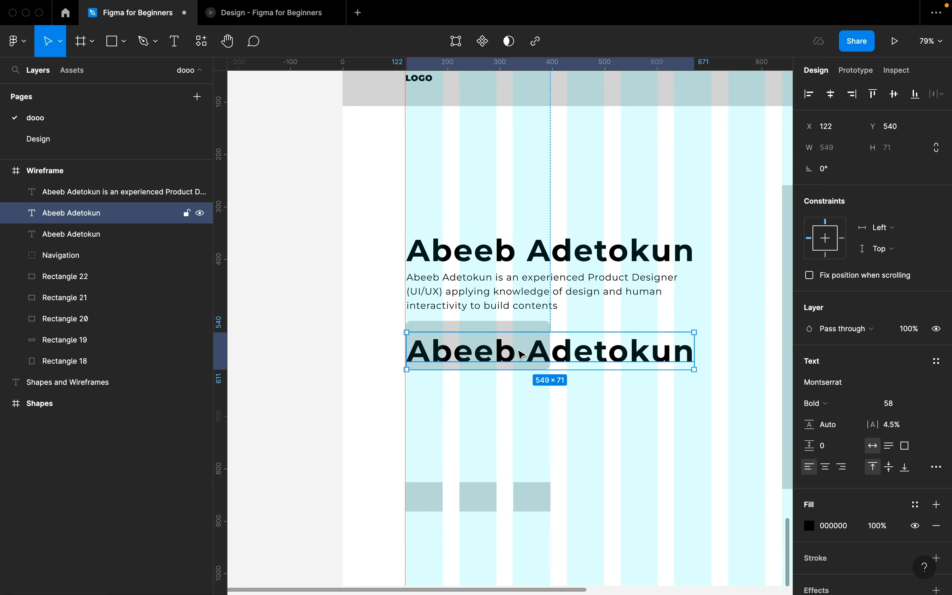
double_click(518, 348)
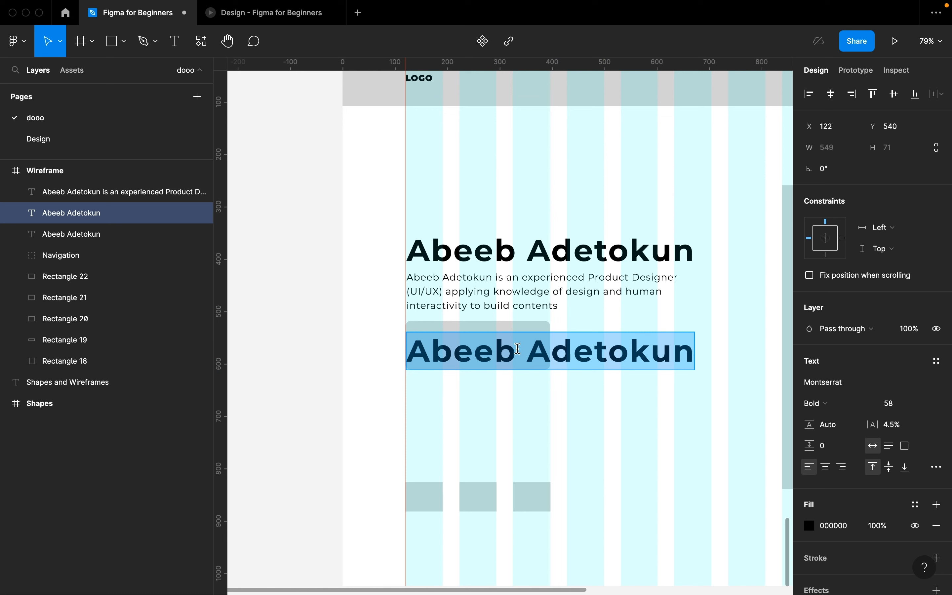
text(View )
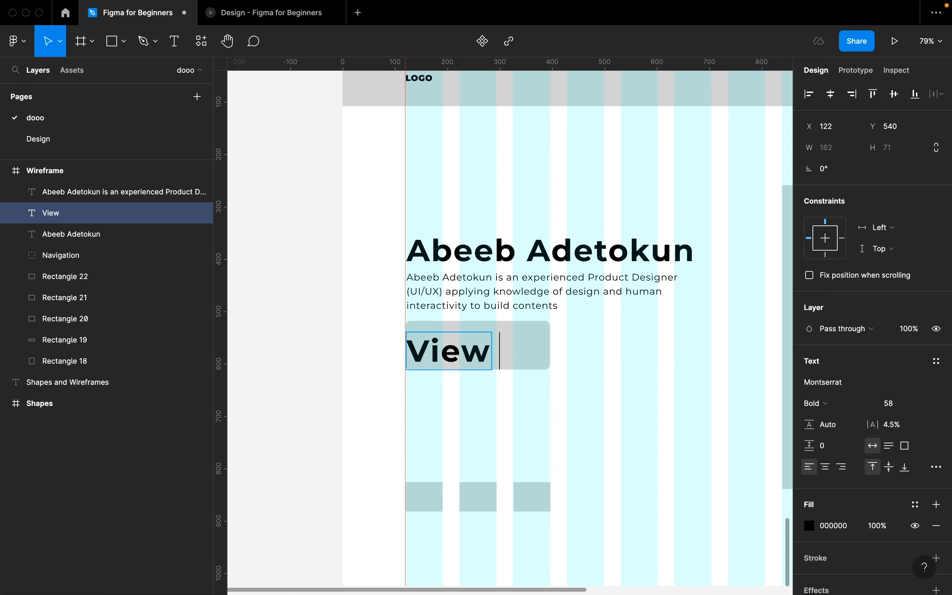
text(Portfolio)
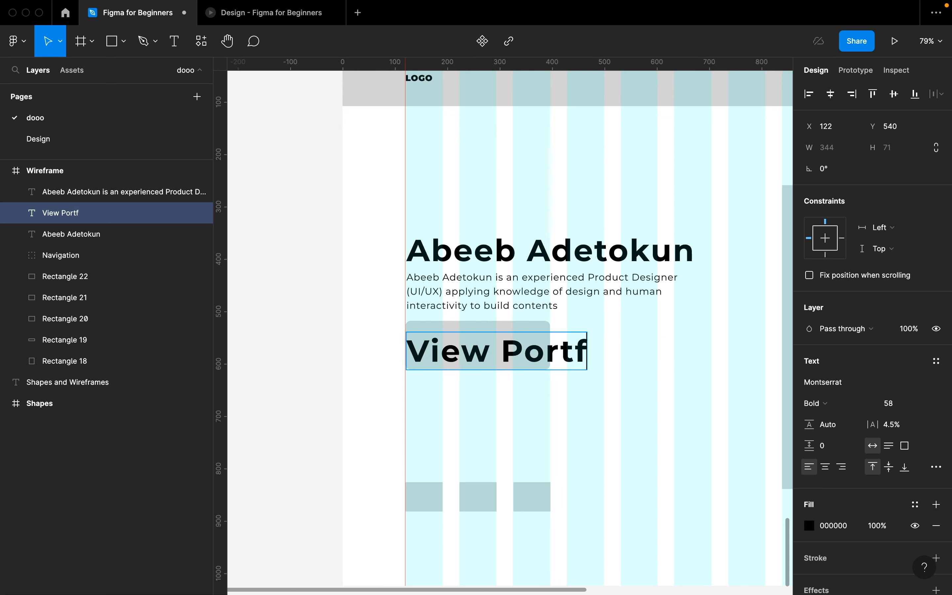
click(572, 393)
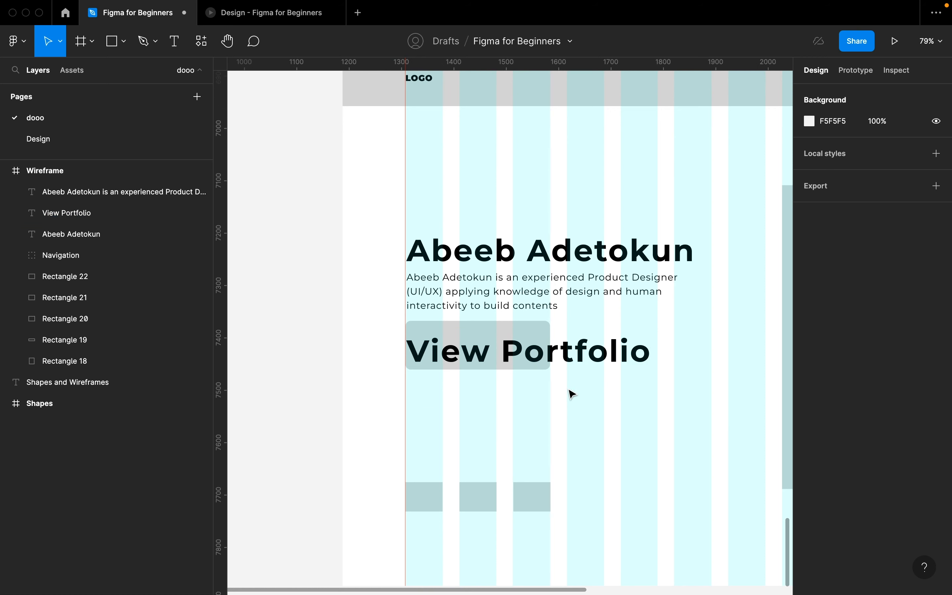
- Set the View Portfolio label to SemiBold, size 20
click(556, 360)
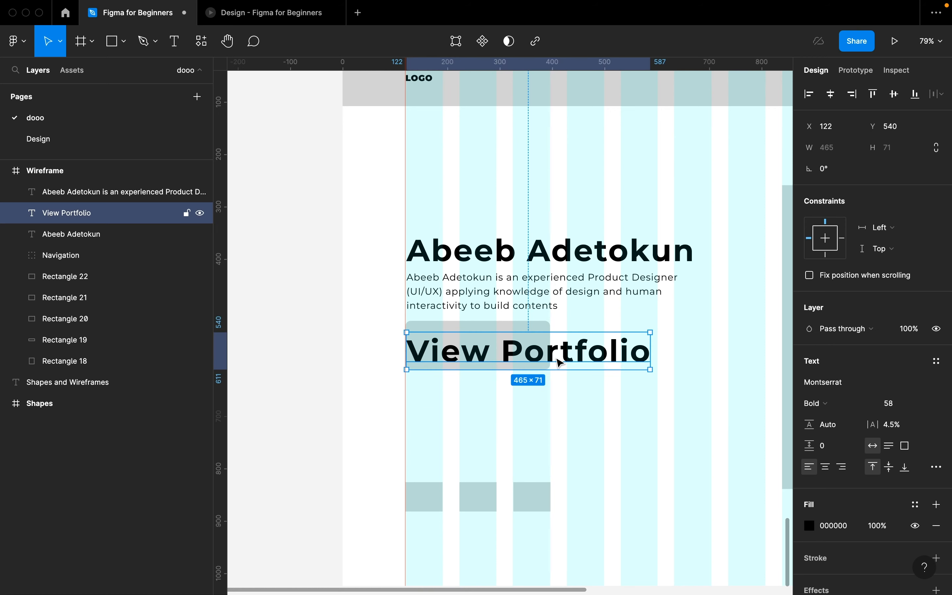
click(838, 404)
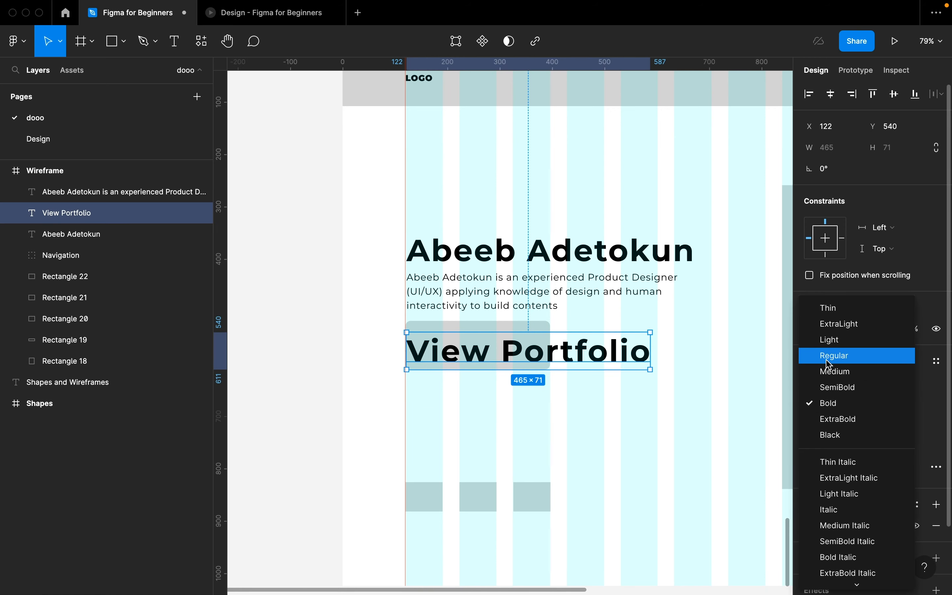
click(842, 387)
click(896, 412)
text(20)
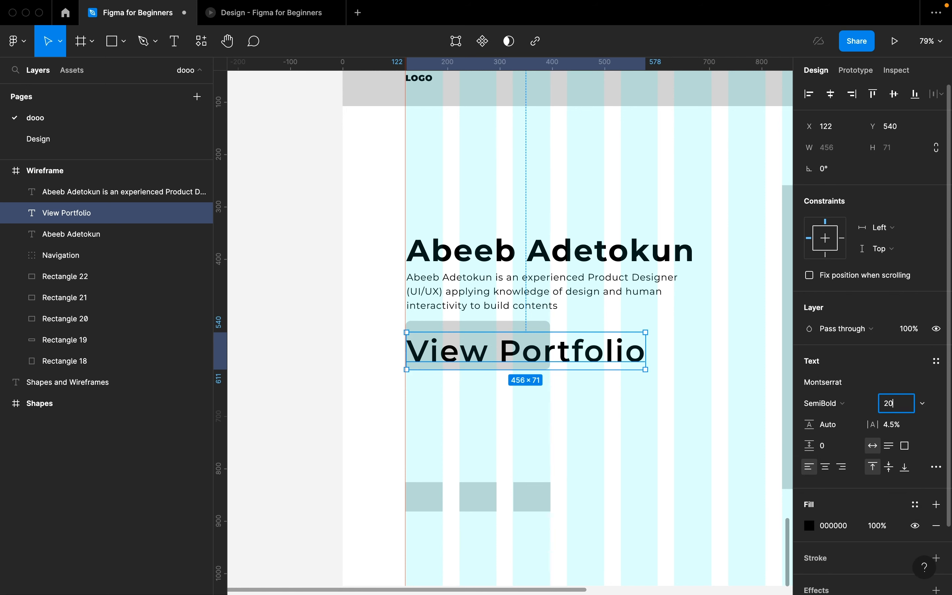
key(Return)
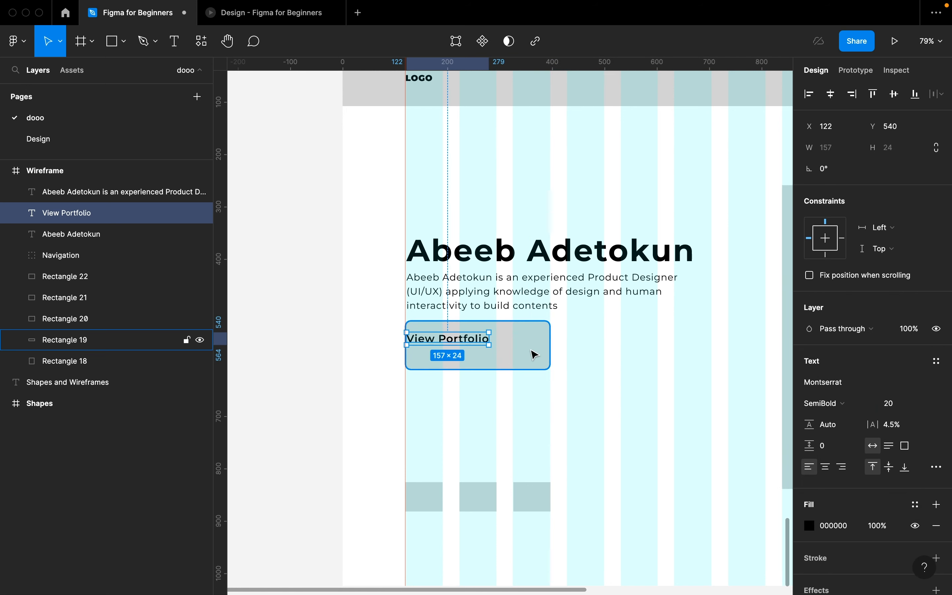
- Centre the label horizontally and vertically on the button rectangle
shift+click(538, 346)
click(831, 94)
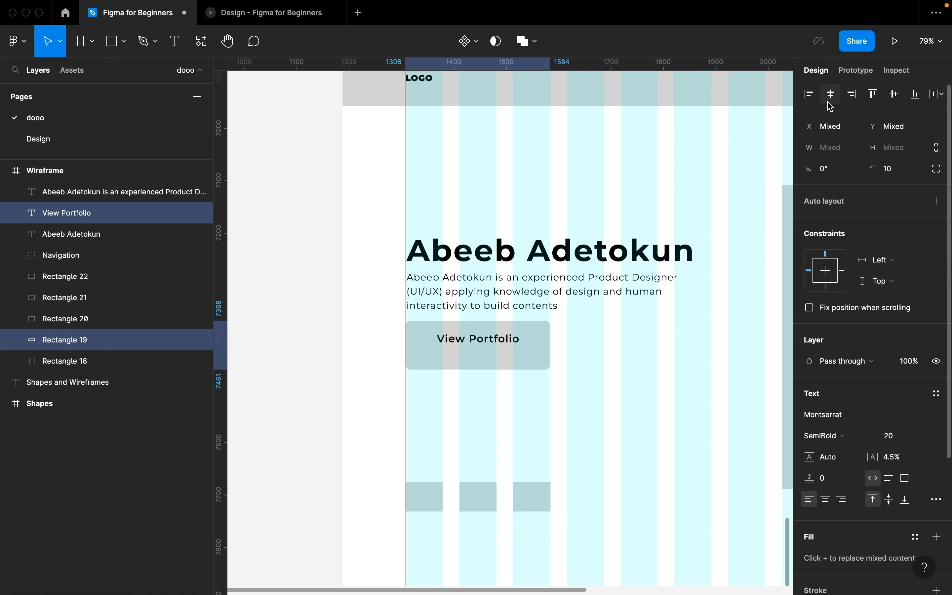
click(895, 93)
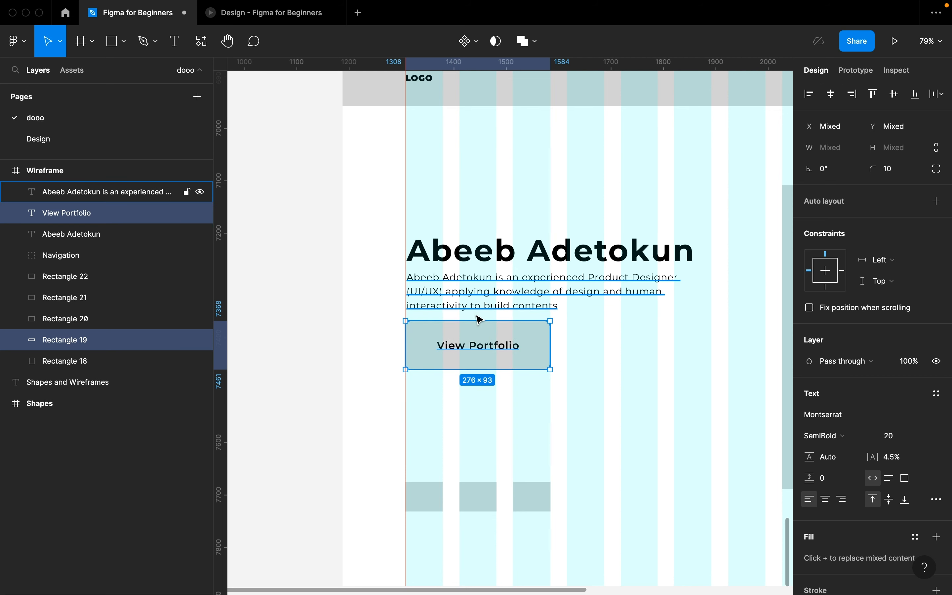
- Group the View Portfolio label with its rectangle and name the group Button
key(super+g)
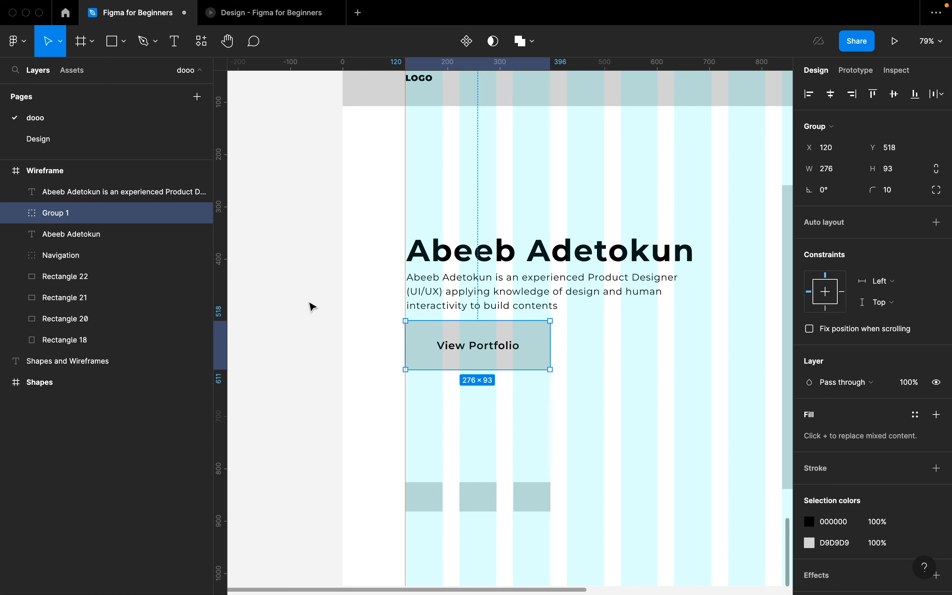
double_click(60, 212)
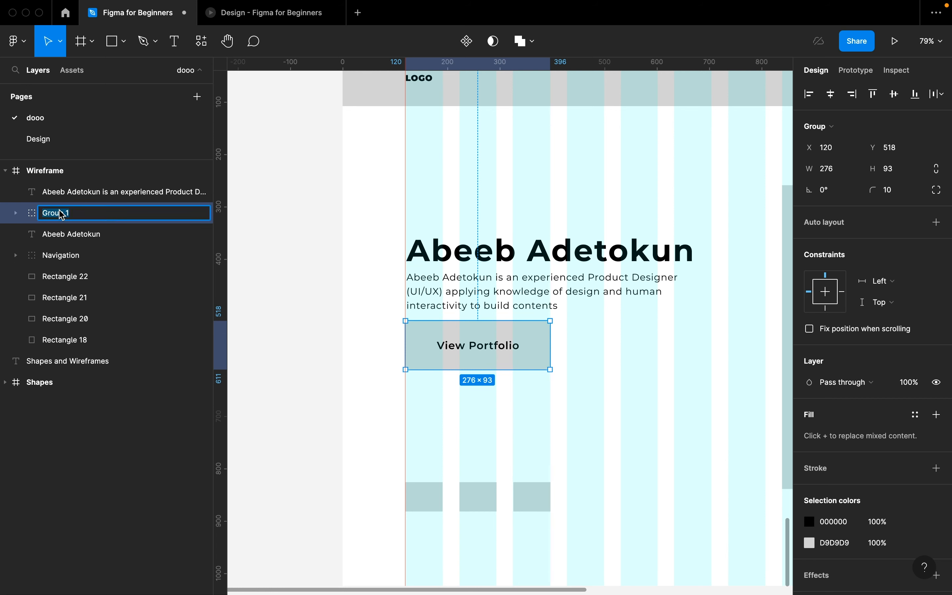
text(Button)
key(Return)
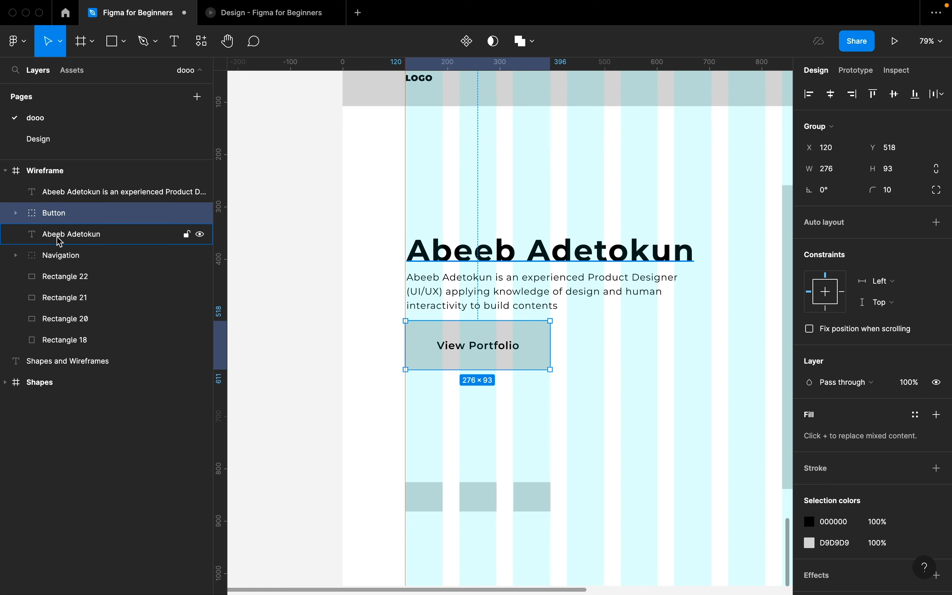
- Reorder layers so Navigation is on top, followed by the name heading
drag(68, 254, 77, 191)
click(81, 212)
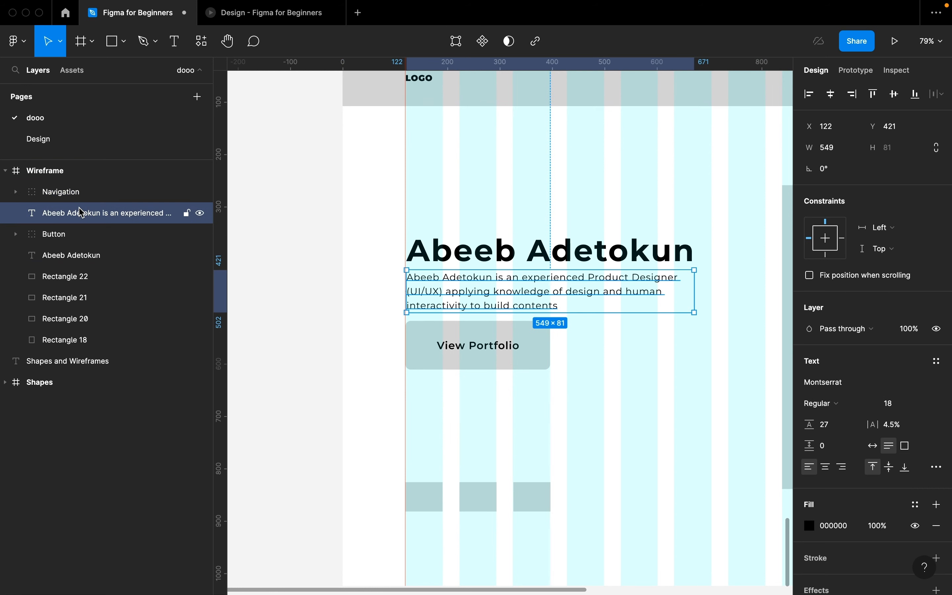
drag(73, 254, 83, 209)
click(83, 233)
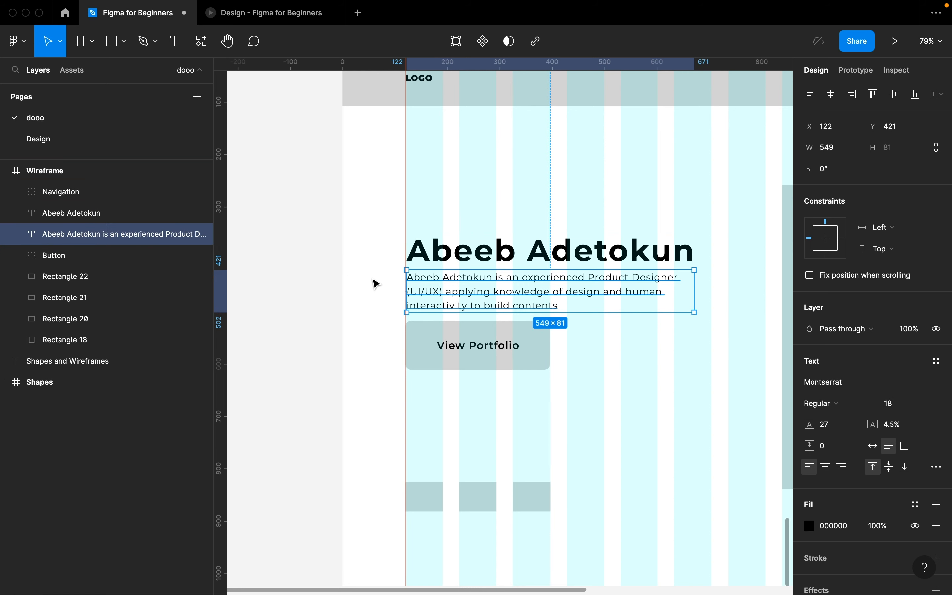
click(87, 257)
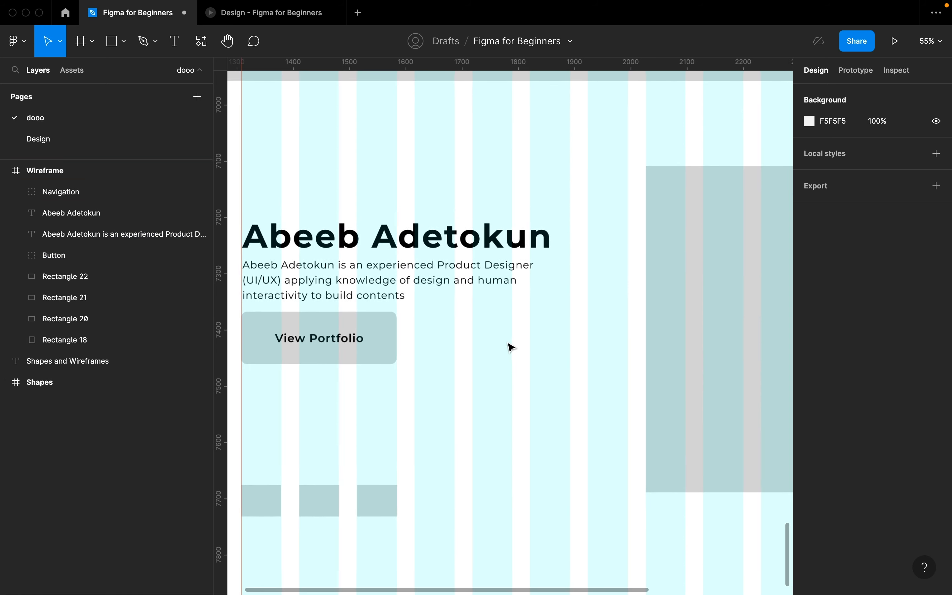
- Paste a copy of the View Portfolio label onto the large image placeholder
scroll(511, 348, down, 3)
scroll(511, 347, right, 2)
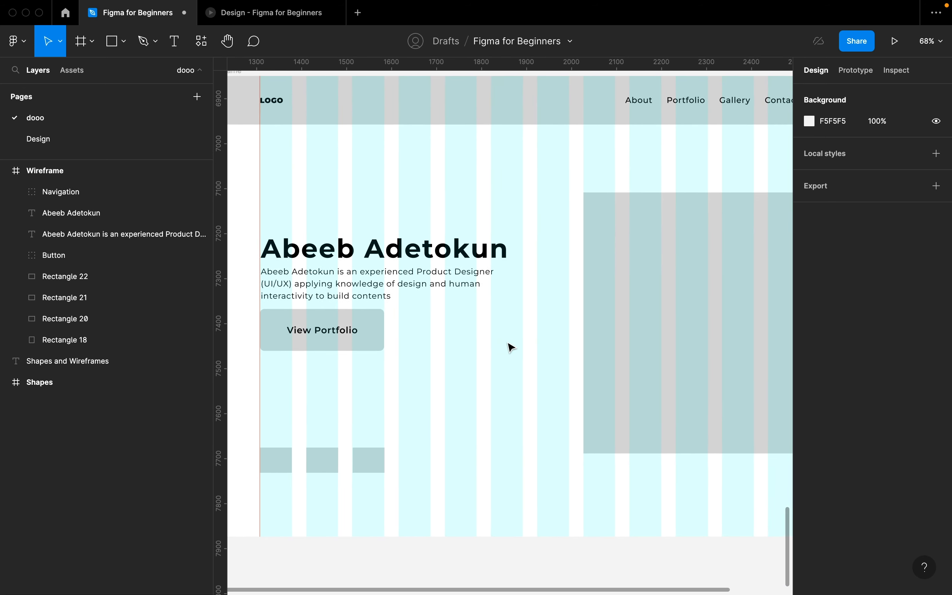
double_click(333, 332)
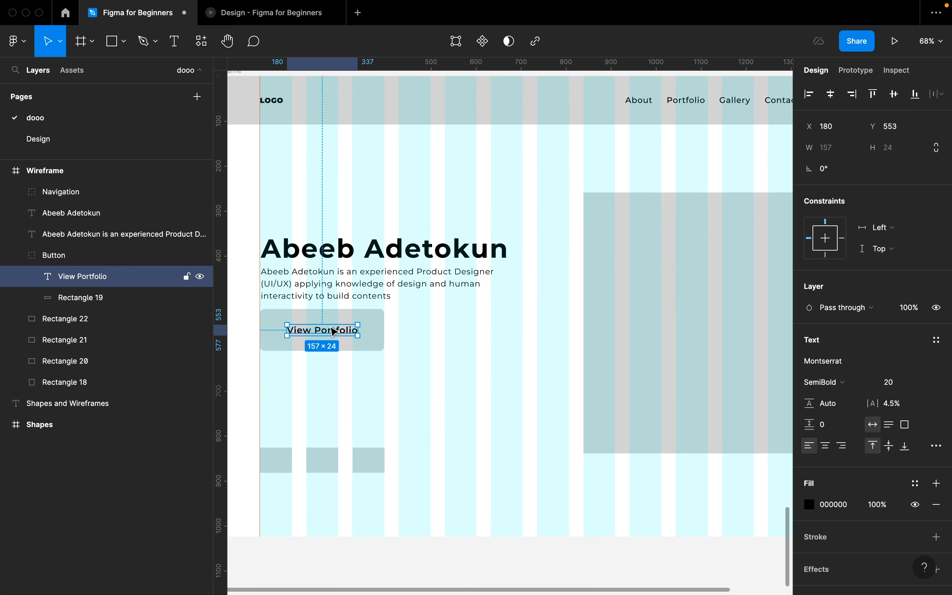
scroll(606, 300, right, 3)
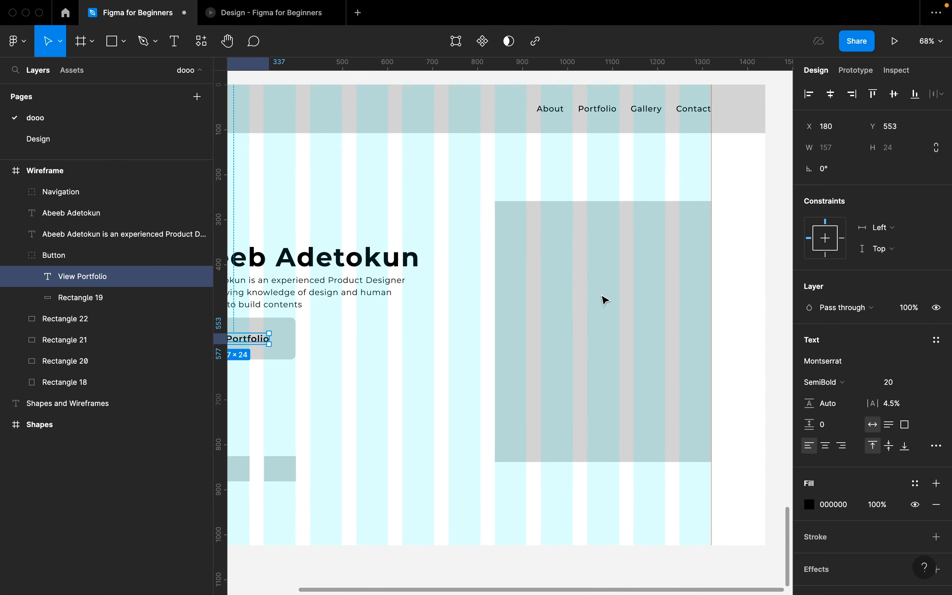
key(ctrl+v)
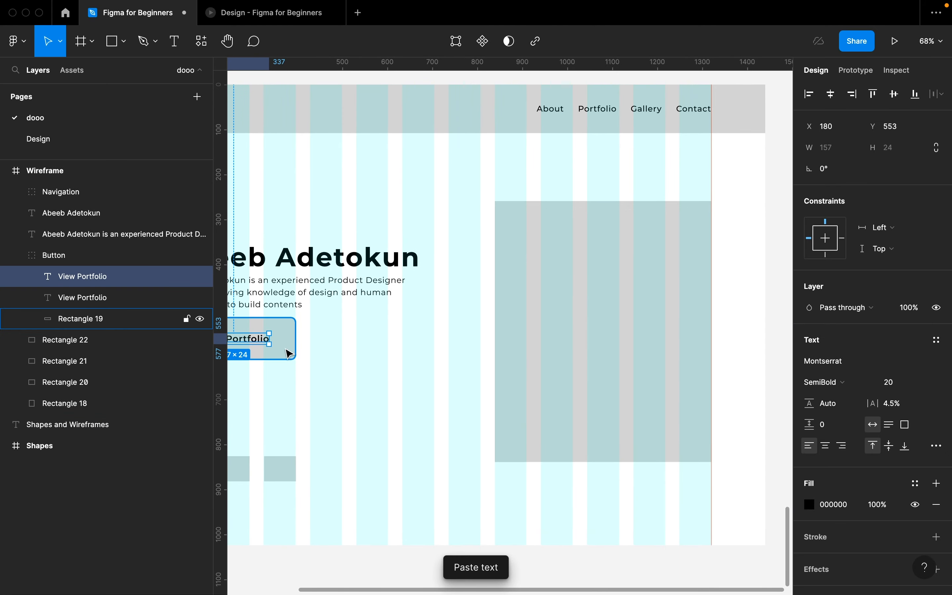
drag(267, 343, 617, 339)
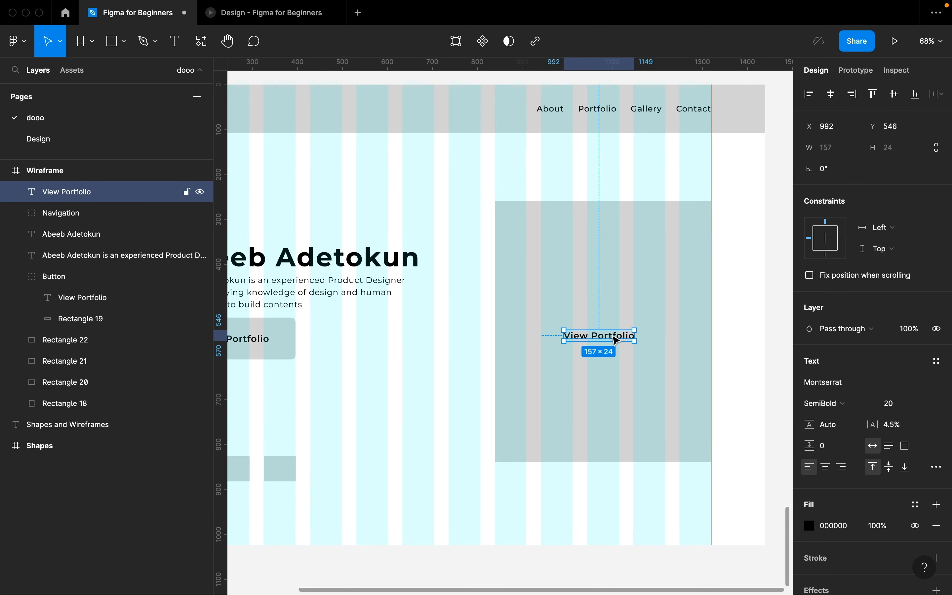
- Retype the copy as 'Image' and position it inside the placeholder
double_click(613, 335)
text(Image)
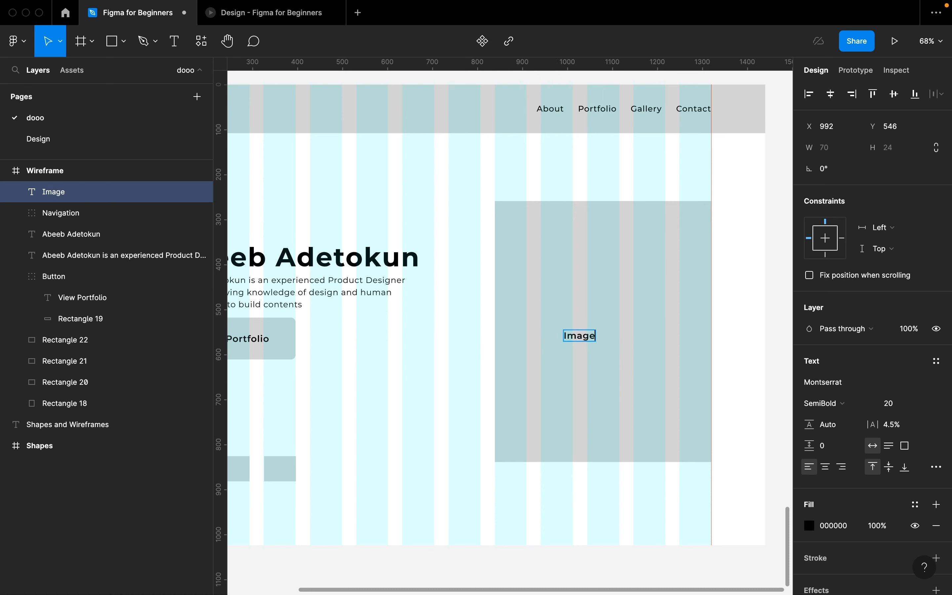
key(Escape)
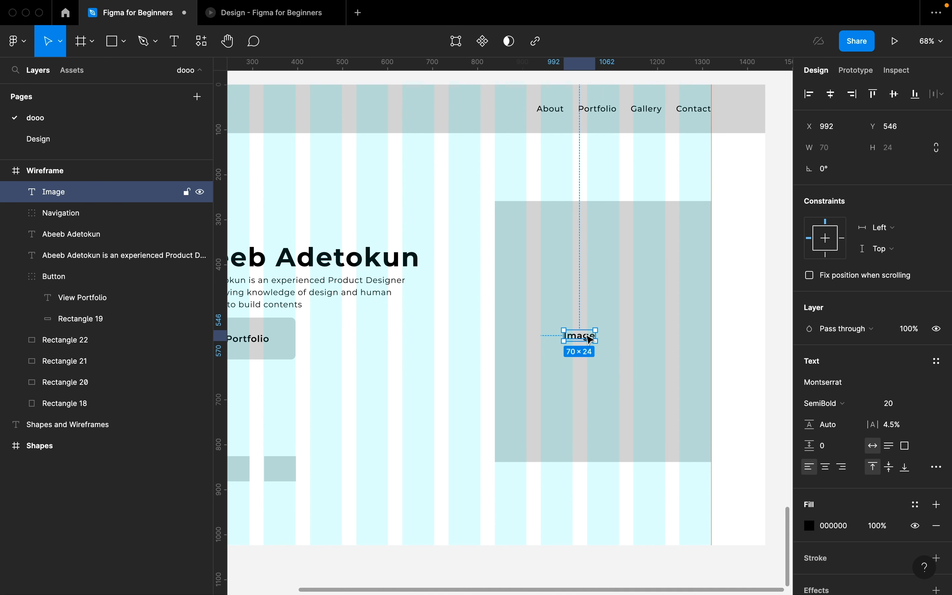
drag(582, 335, 615, 327)
scroll(615, 328, down, 3)
scroll(551, 343, left, 2)
scroll(551, 342, down, 1)
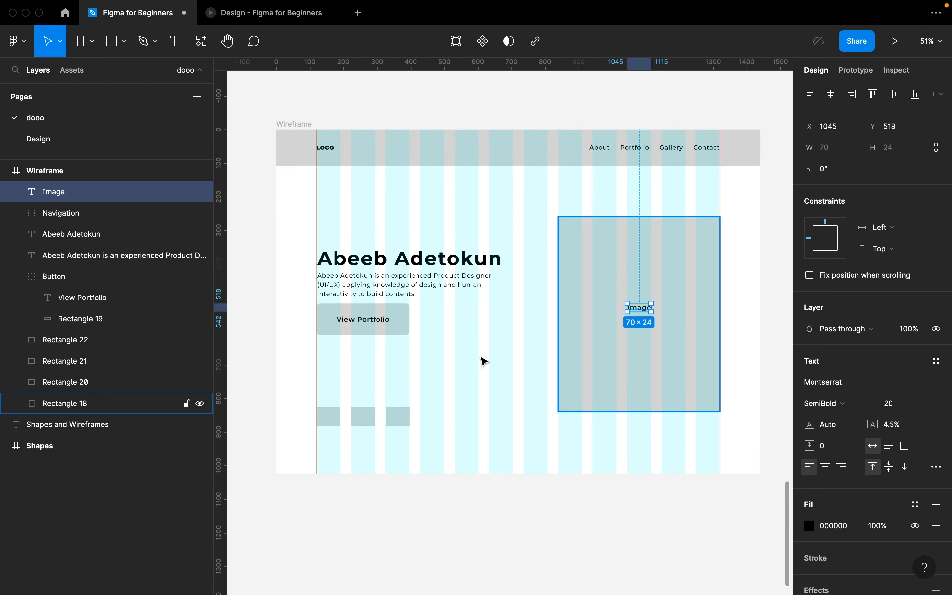
click(339, 422)
- Raise the three small icon boxes slightly
scroll(339, 421, up, 5)
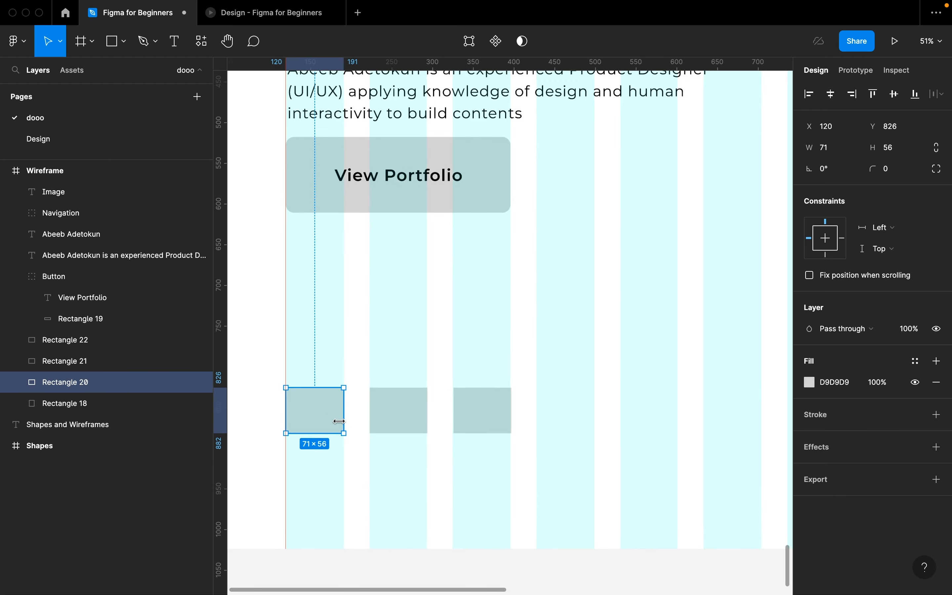
click(441, 336)
scroll(441, 337, down, 4)
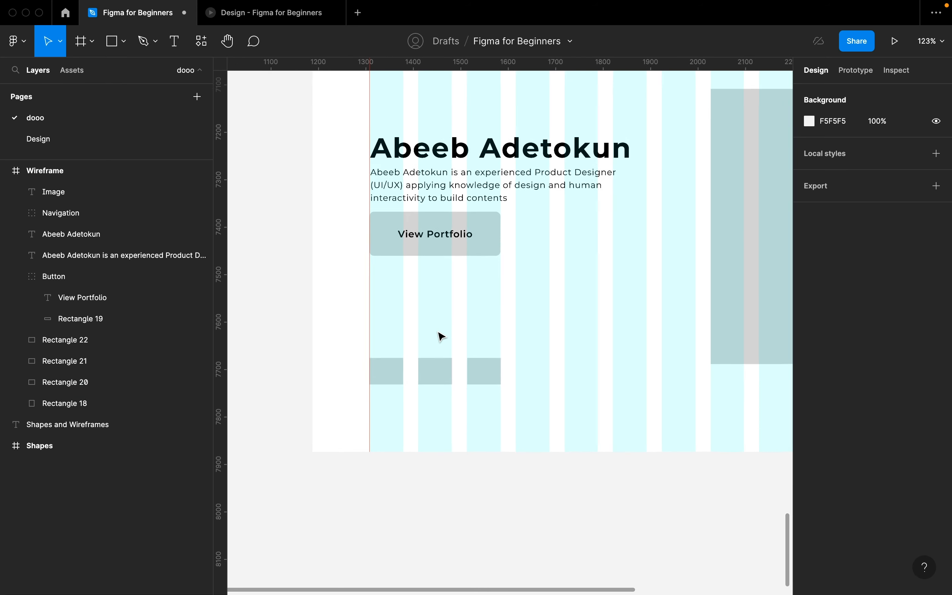
click(385, 377)
shift+click(433, 377)
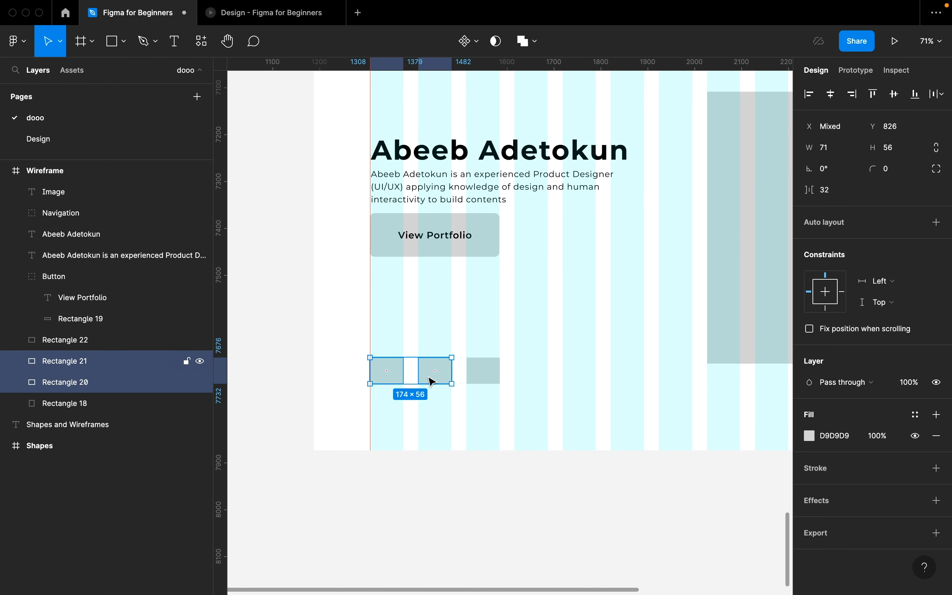
shift+click(473, 378)
drag(475, 377, 477, 355)
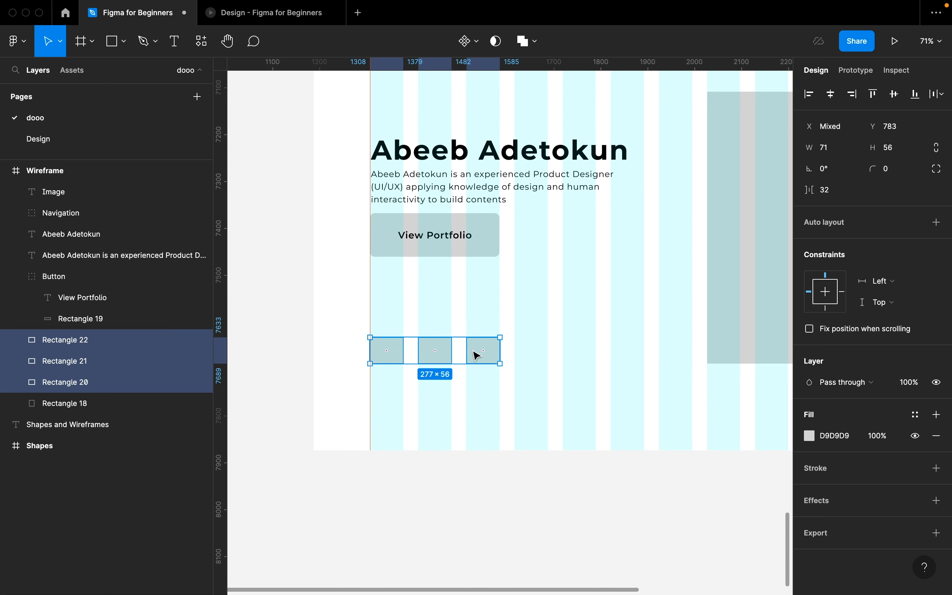
click(389, 318)
- Copy the Image label, retype it as 'Icon1', and place it on the first small box
scroll(389, 318, right, 5)
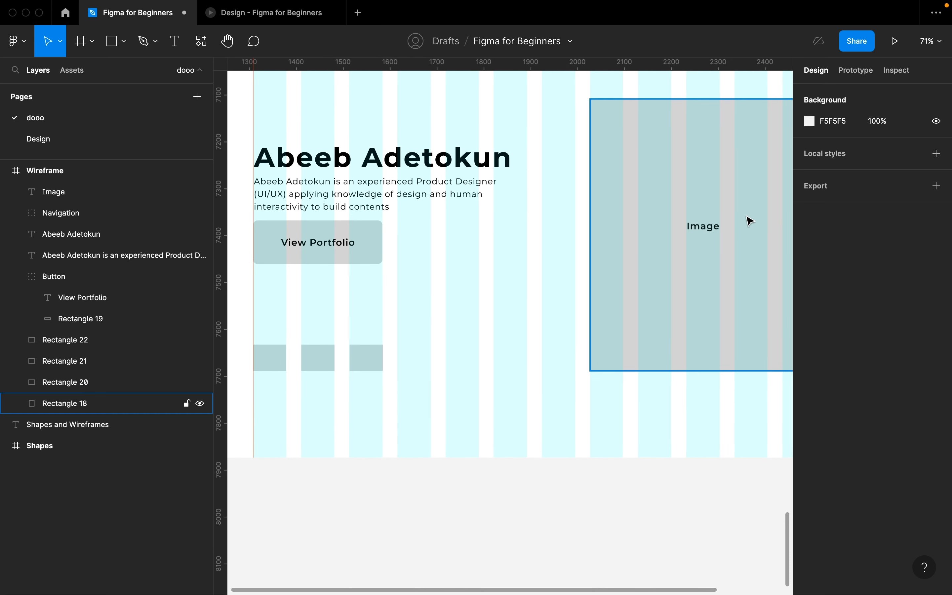
click(707, 227)
drag(706, 227, 272, 335)
double_click(272, 330)
text(Icon1)
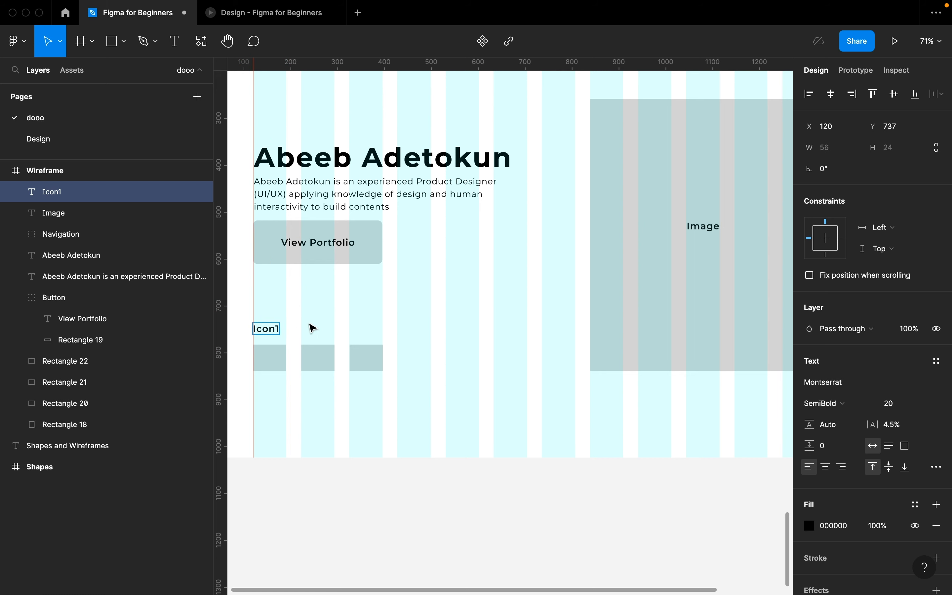
key(Escape)
scroll(313, 329, up, 5)
drag(329, 328, 334, 391)
- Give the first small box a corner radius of 10
click(344, 360)
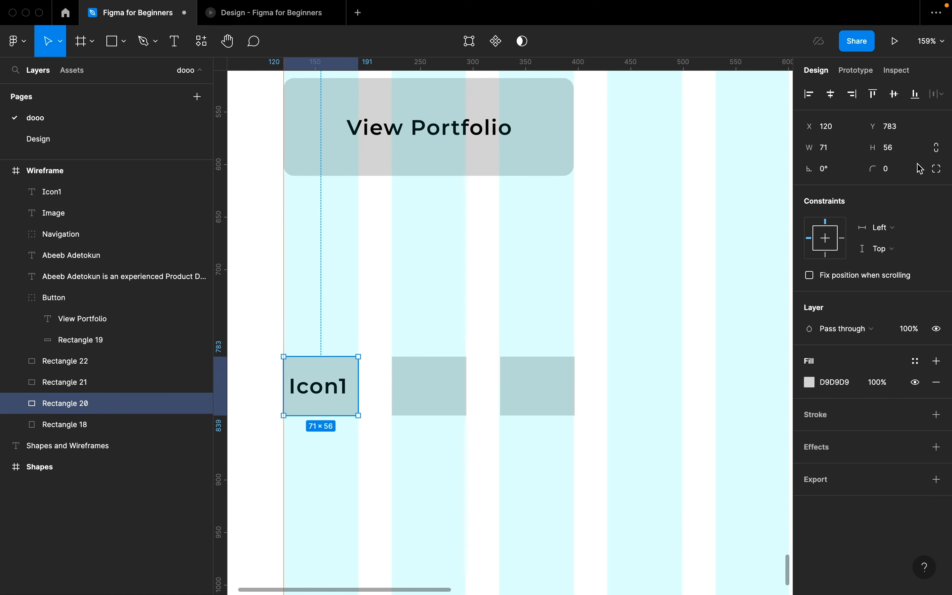
click(904, 168)
text(10)
key(Return)
- Centre Icon1 horizontally on its box and group the two together
click(351, 352)
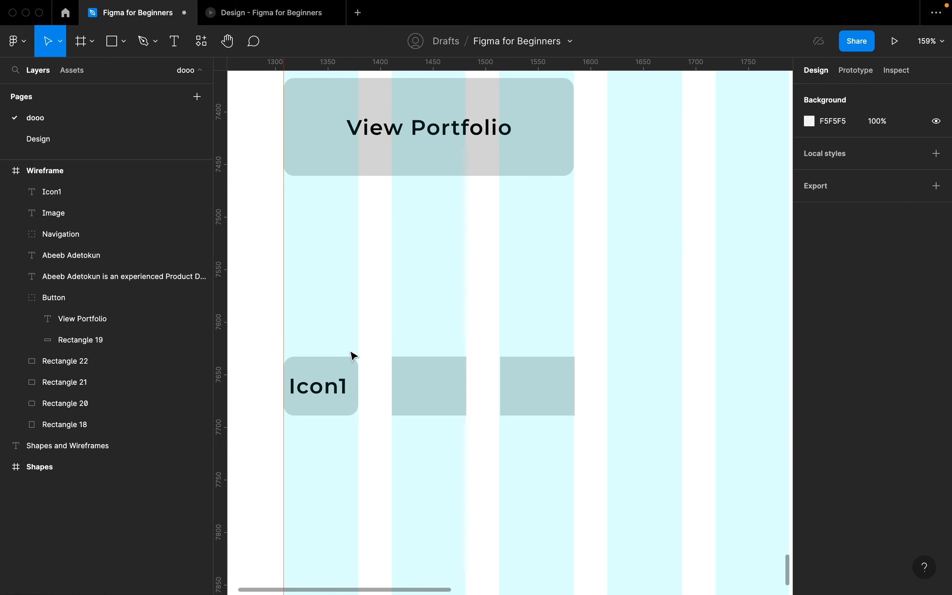
click(323, 388)
shift+click(337, 370)
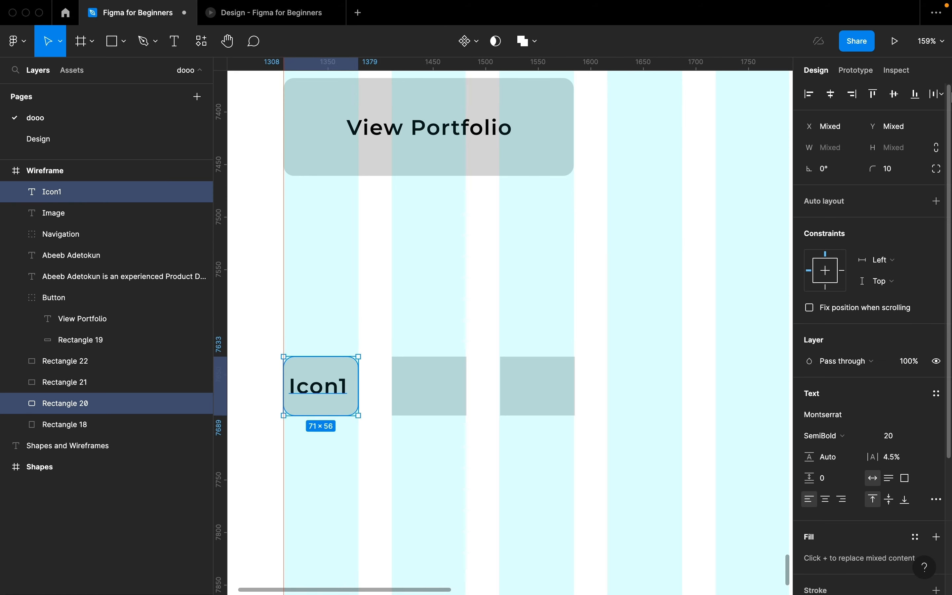
click(831, 93)
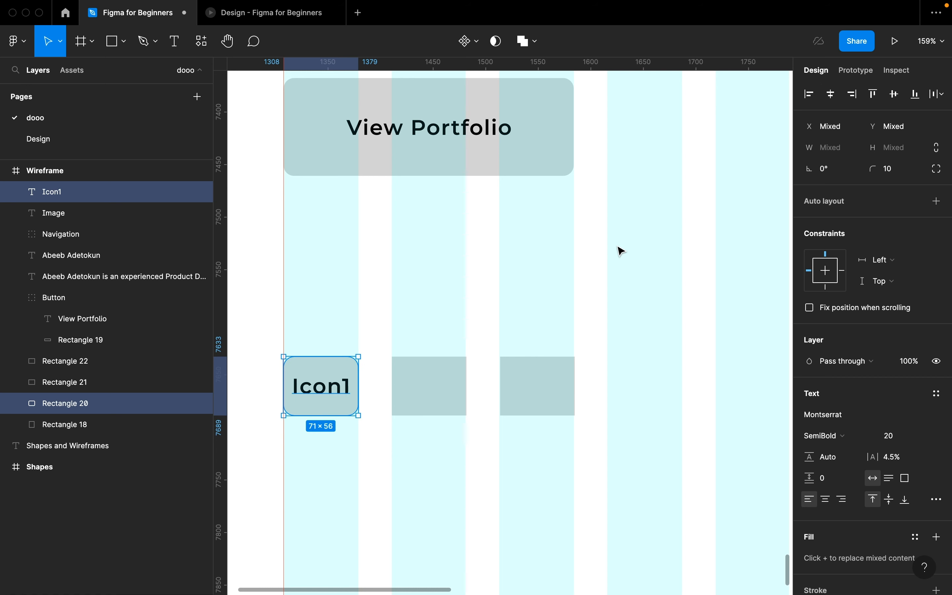
key(super+g)
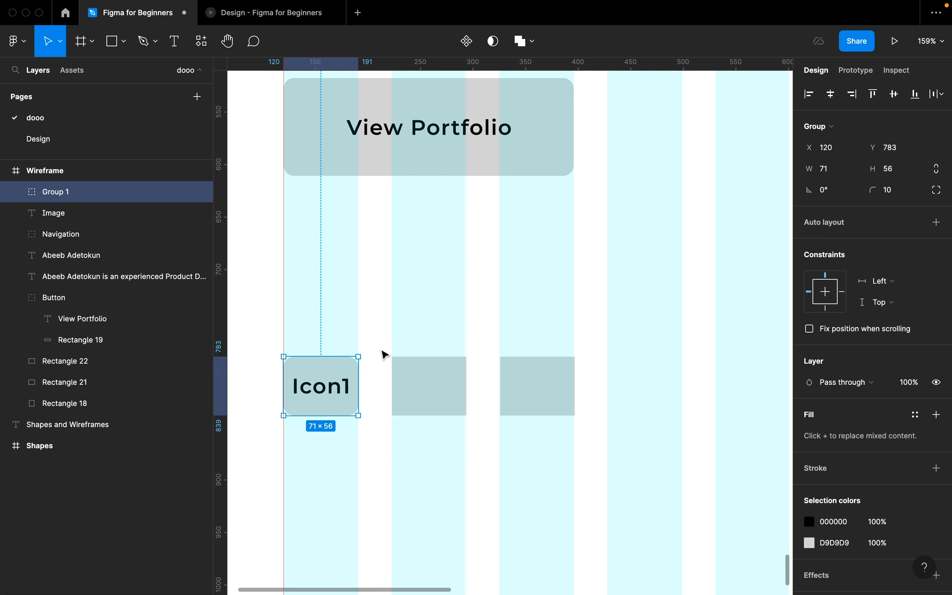
- Replace the middle and third small boxes with copies of the Icon1 group
click(411, 369)
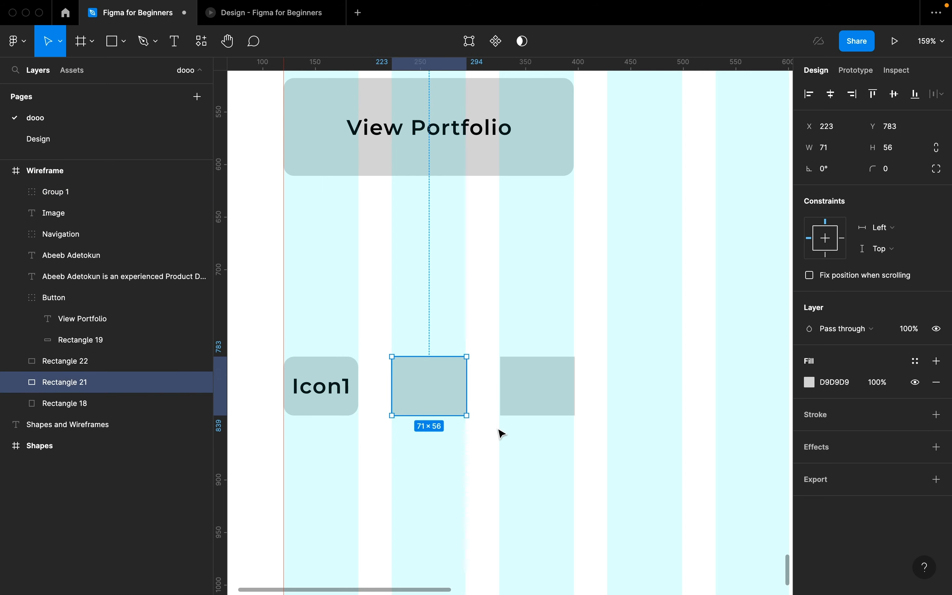
shift+click(527, 394)
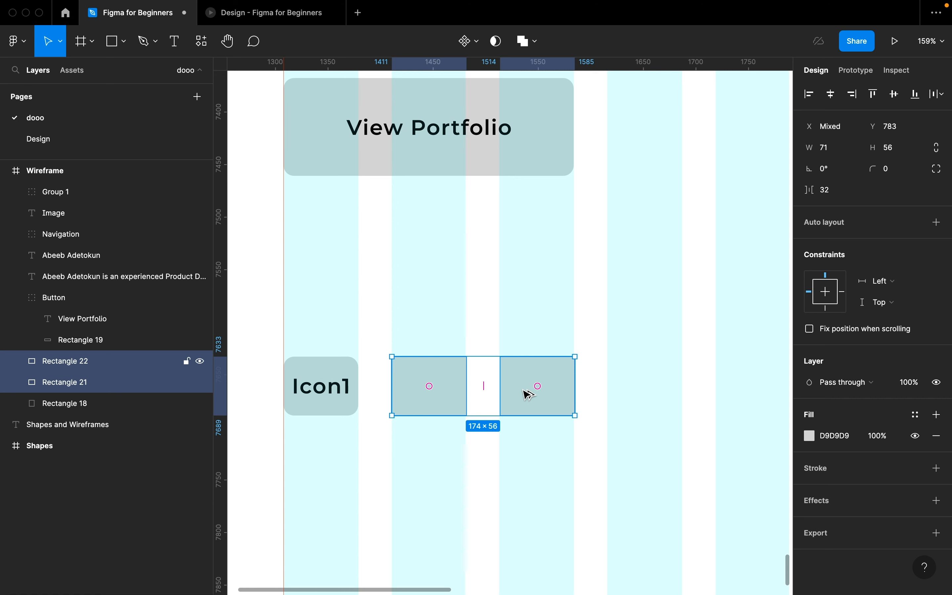
key(super+shift+r)
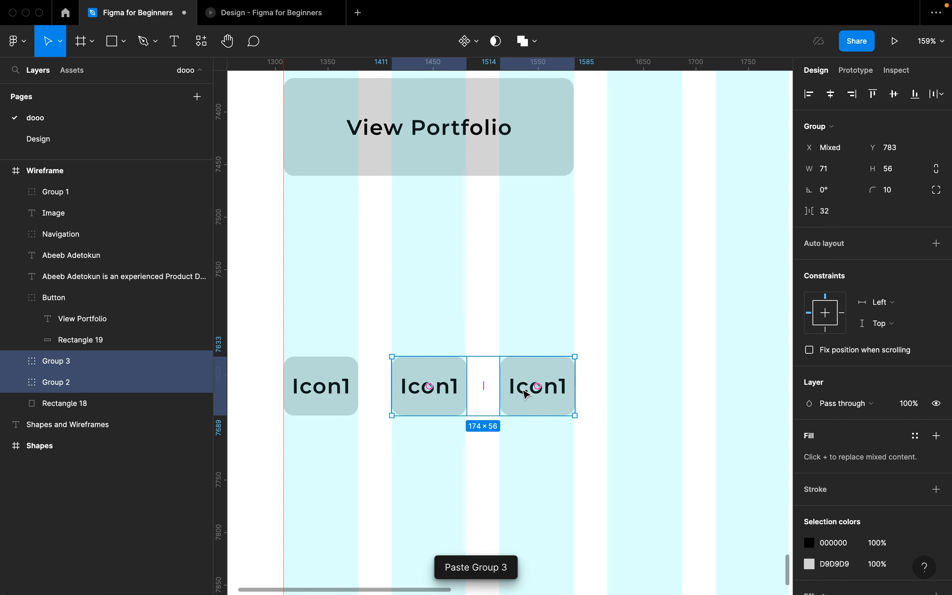
- Change the copied labels to read Icon2 and Icon3
double_click(453, 385)
double_click(455, 385)
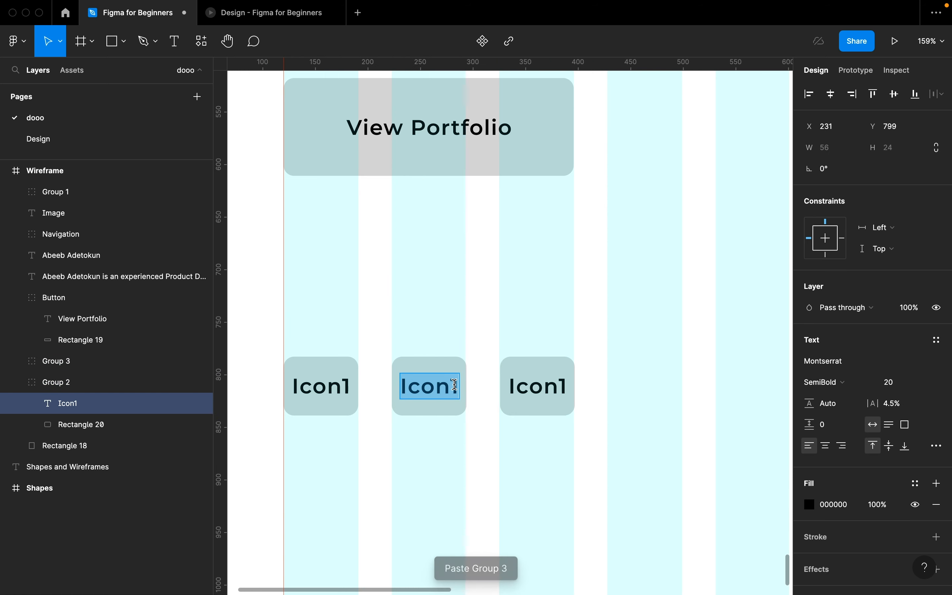
key(Right)
key(BackSpace)
text(2)
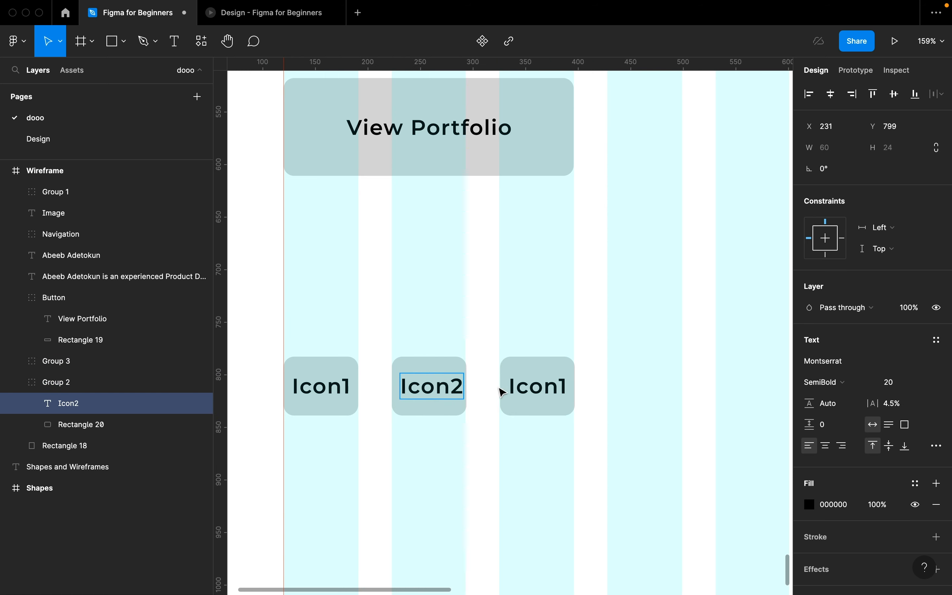
double_click(562, 386)
key(BackSpace)
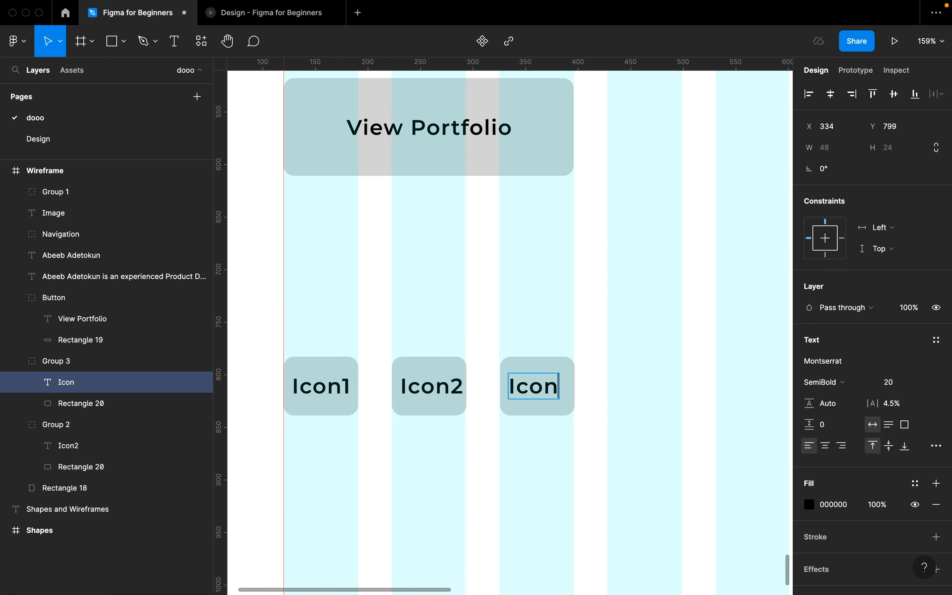
text(3)
key(Escape)
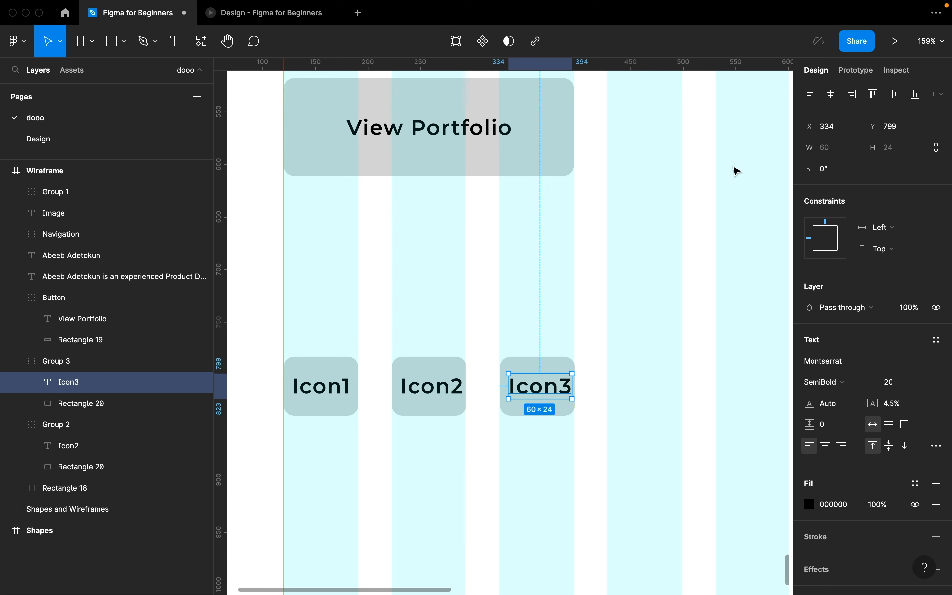
- Centre the Icon3 and Icon2 labels horizontally within their boxes
click(835, 97)
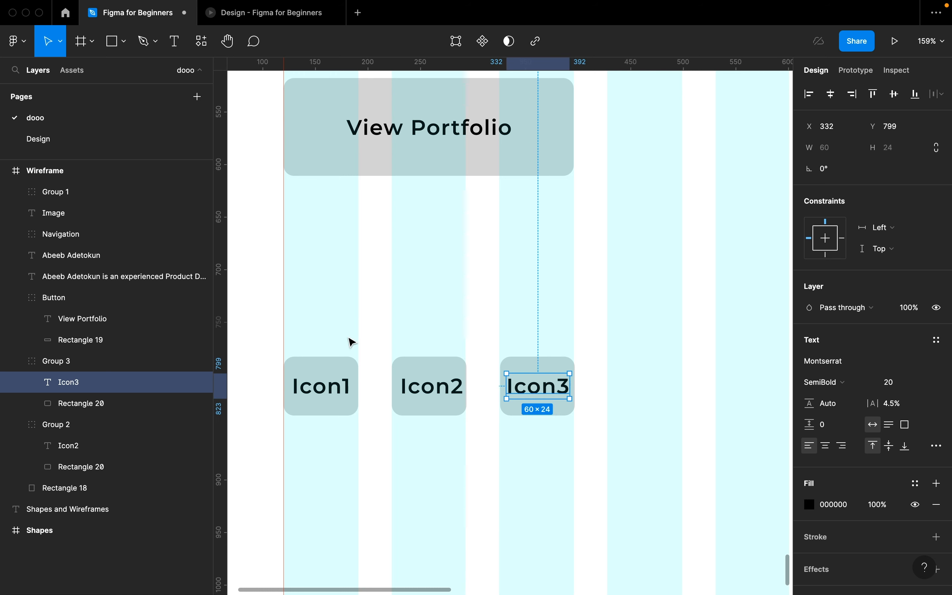
double_click(429, 385)
click(830, 94)
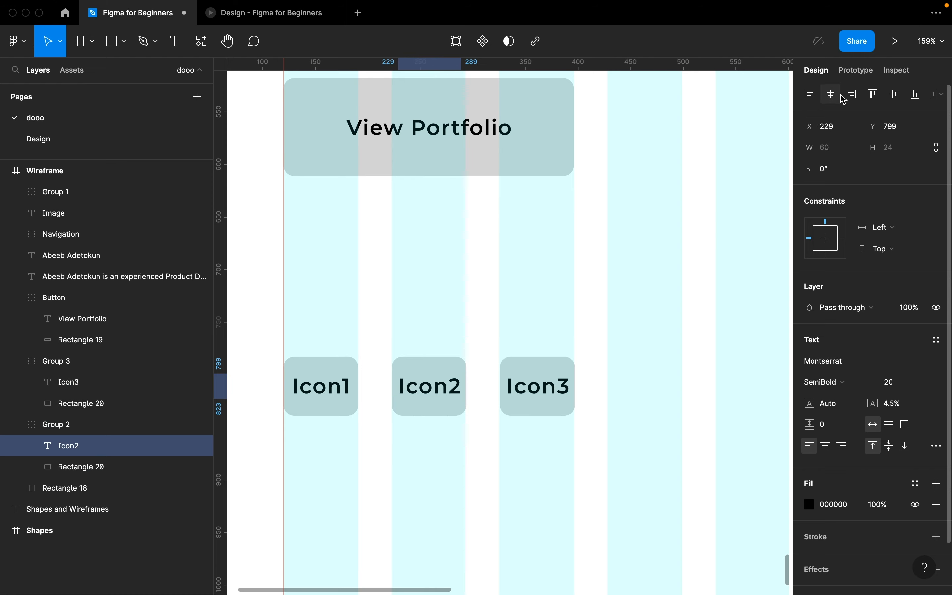
click(518, 271)
scroll(518, 272, down, 5)
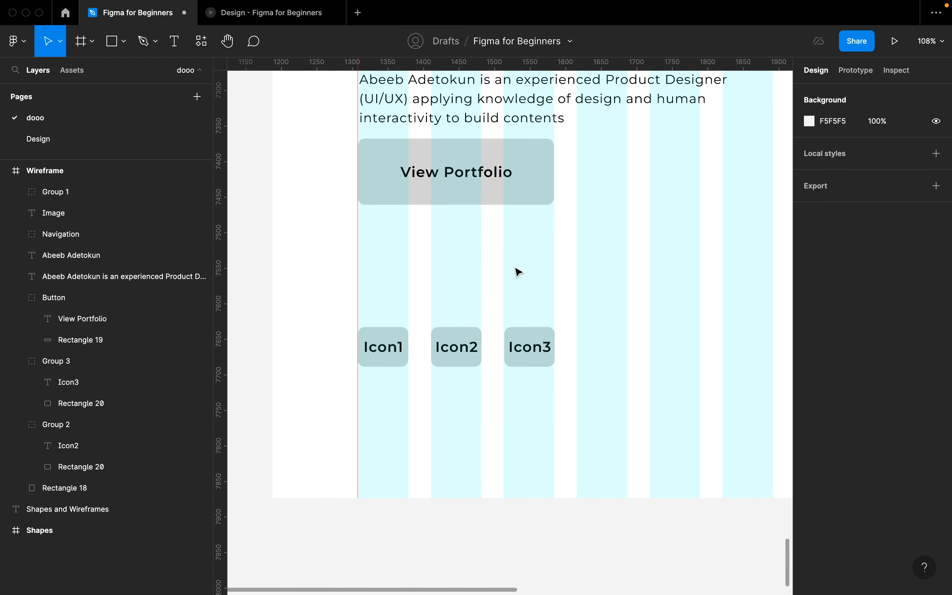
- Select the Wireframe frame and zoom to fit it in view with Shift+2
scroll(519, 272, up, 2)
click(378, 81)
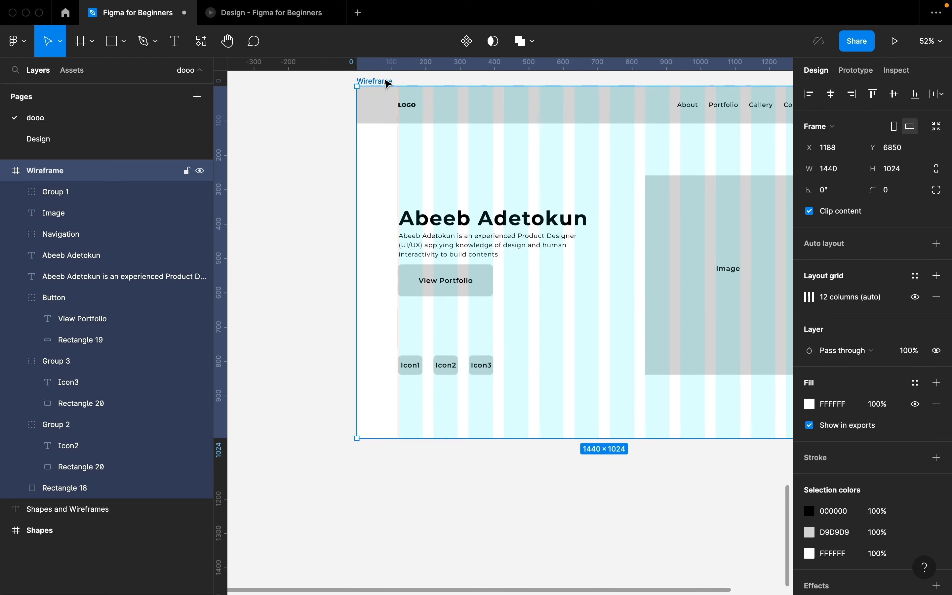
key(shift+2)
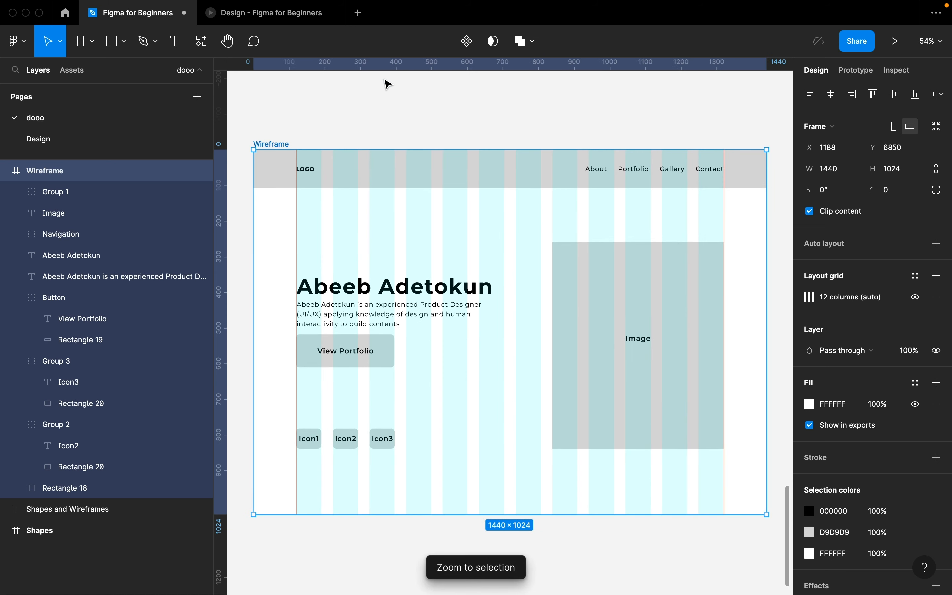
click(447, 120)
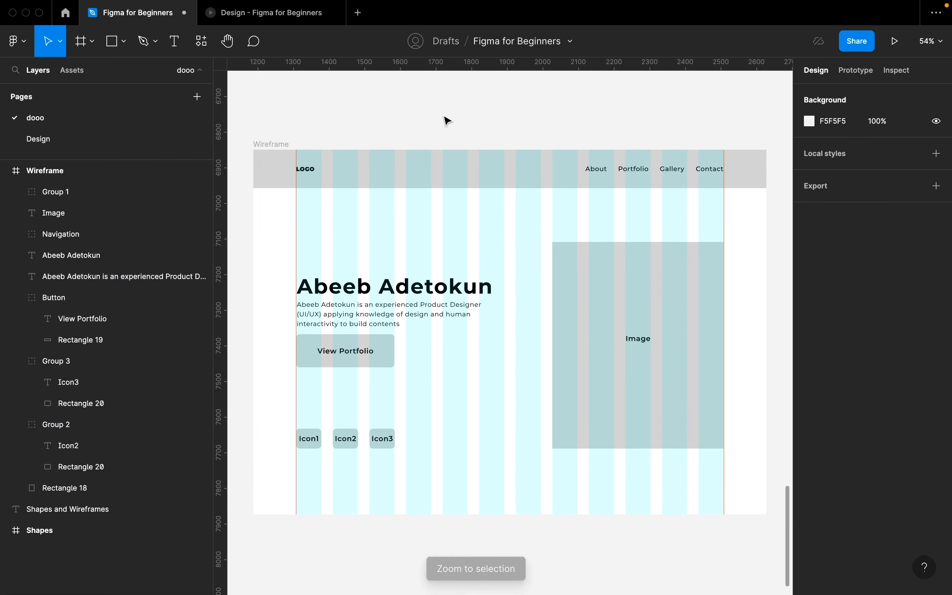
click(264, 147)
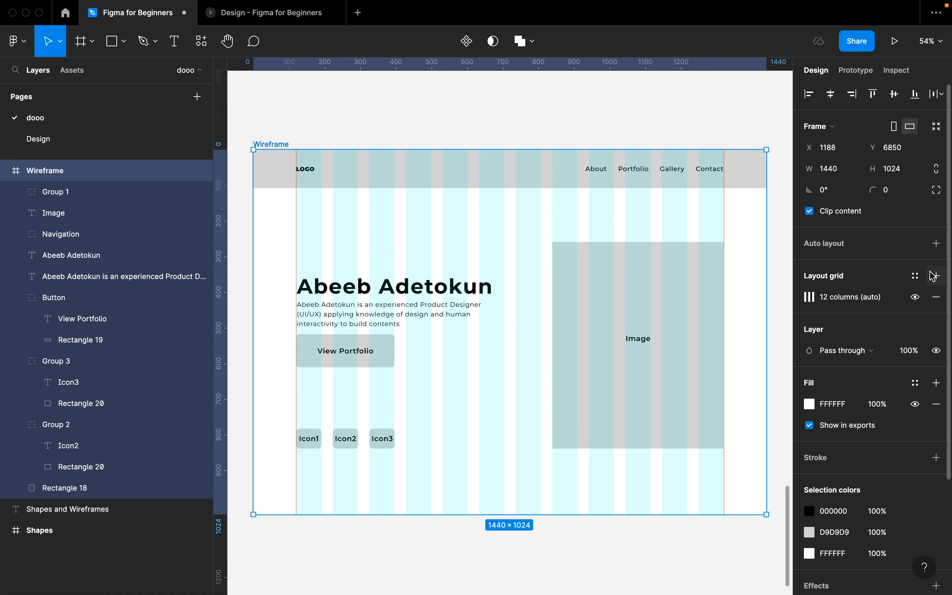